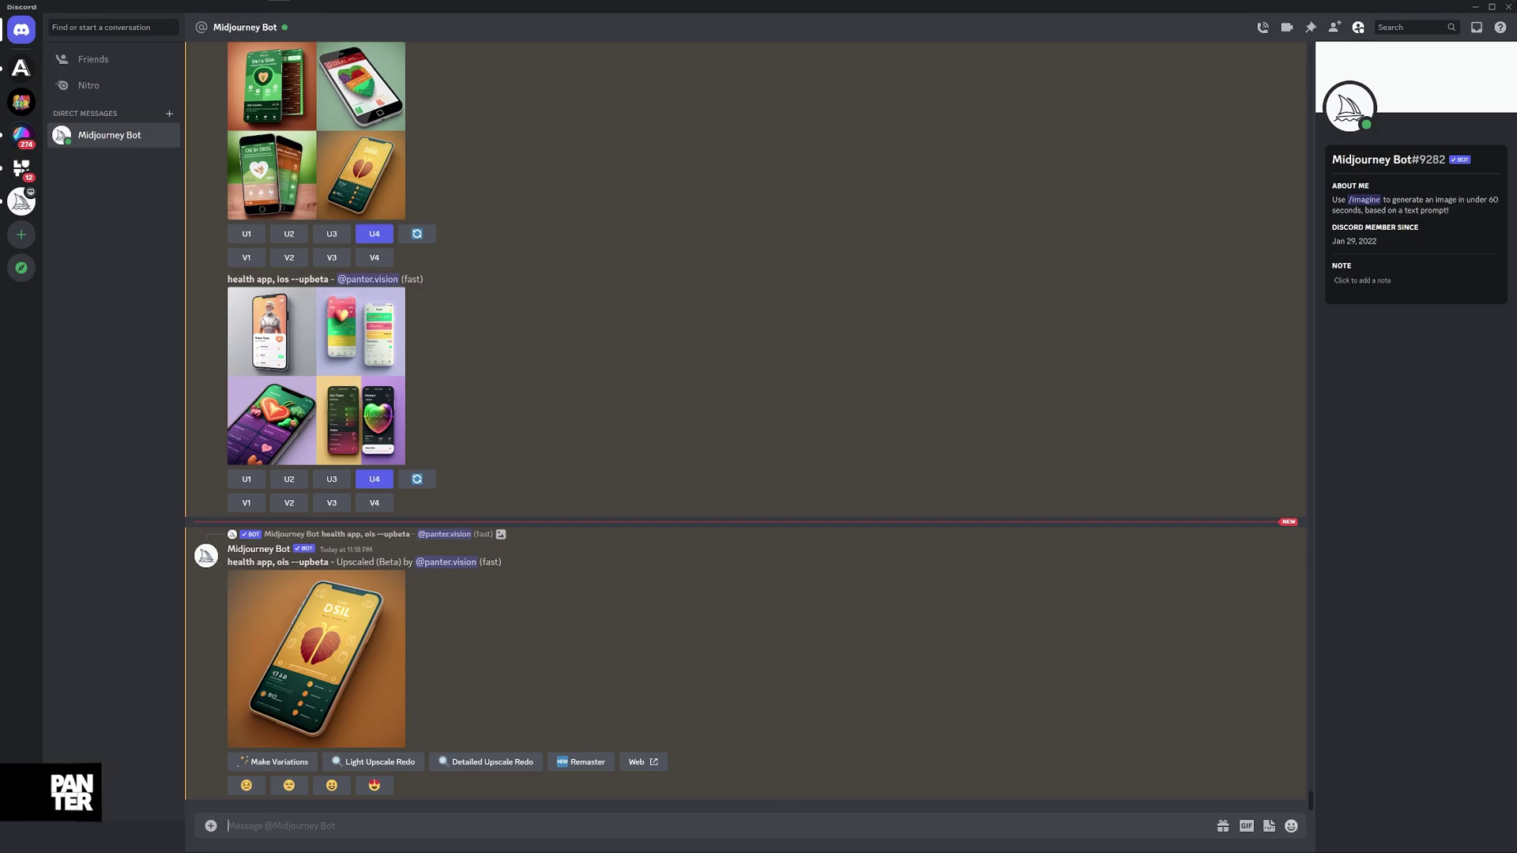
Send /imagine 'a professional website with a composition made of apple, banana and orange with pastel colors'
type("/imag")
key("Tab")
type("a p")
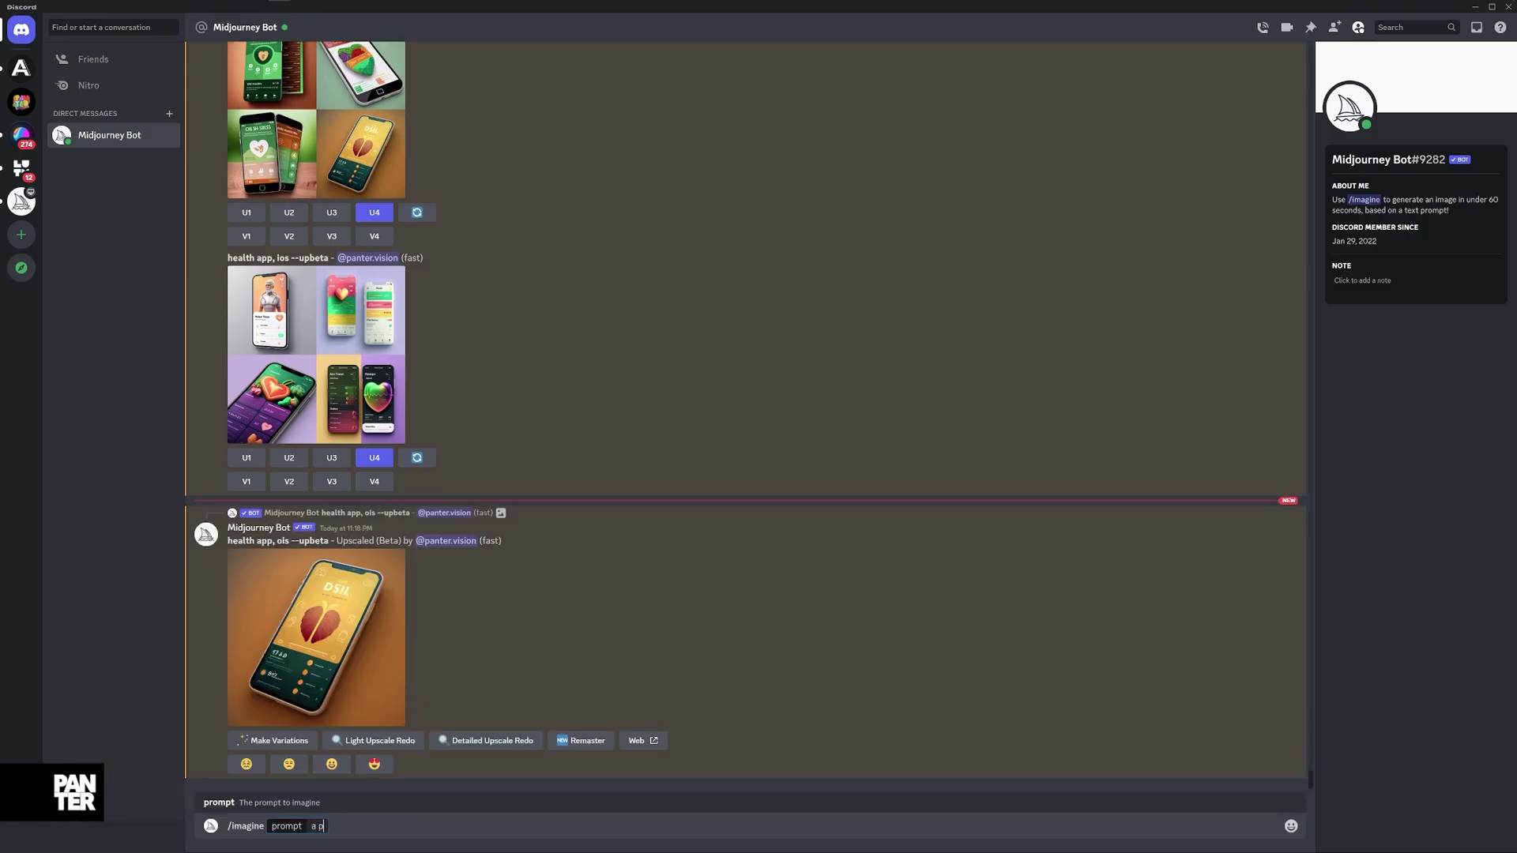
type("rofessional website with a co")
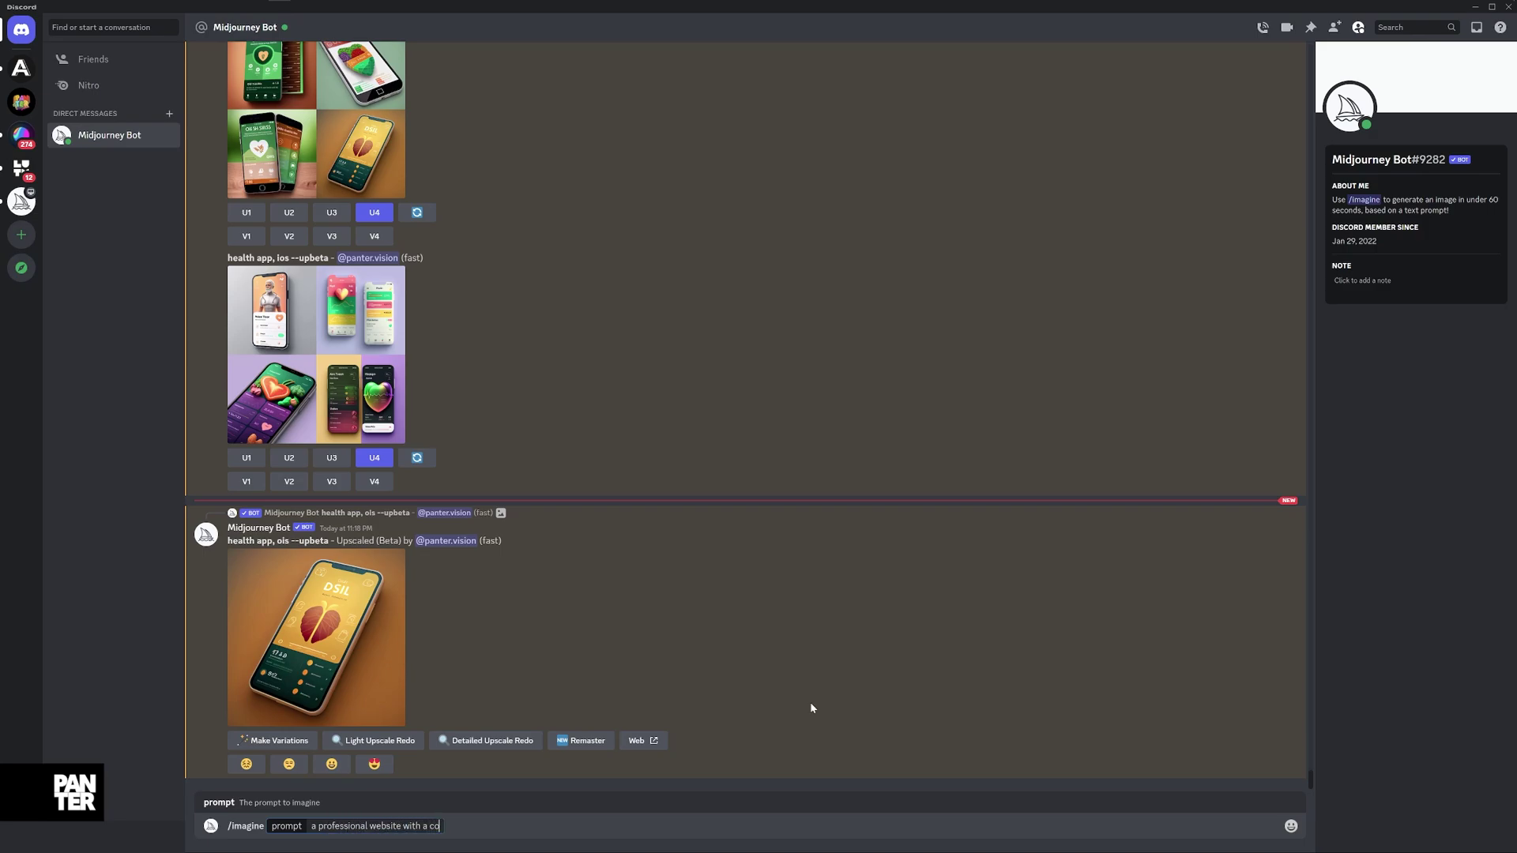
type("mposition made of apple, banana andd")
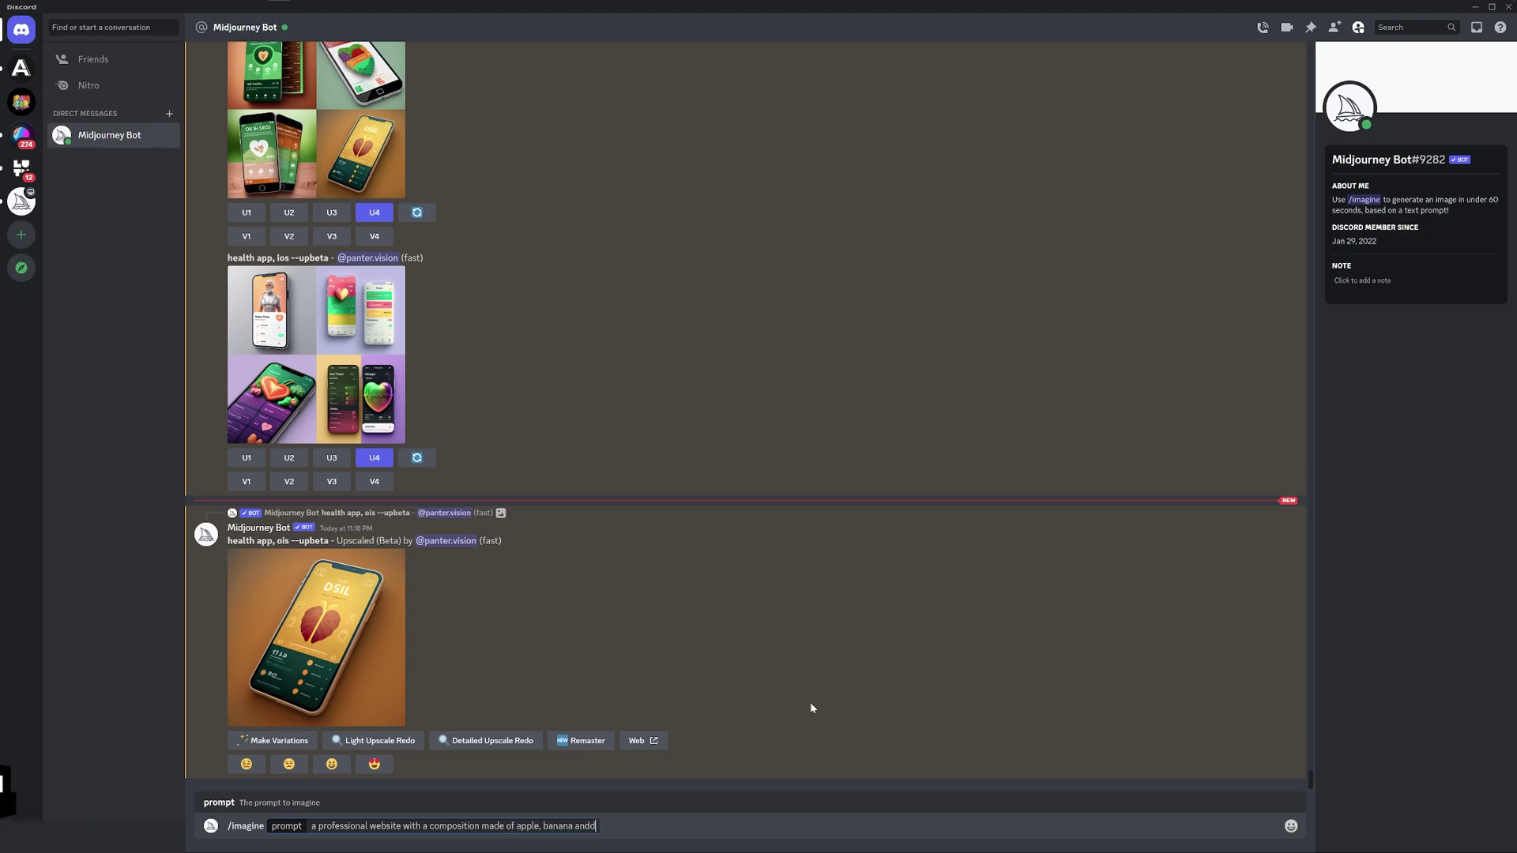
key("BackSpace")
type("orange with past")
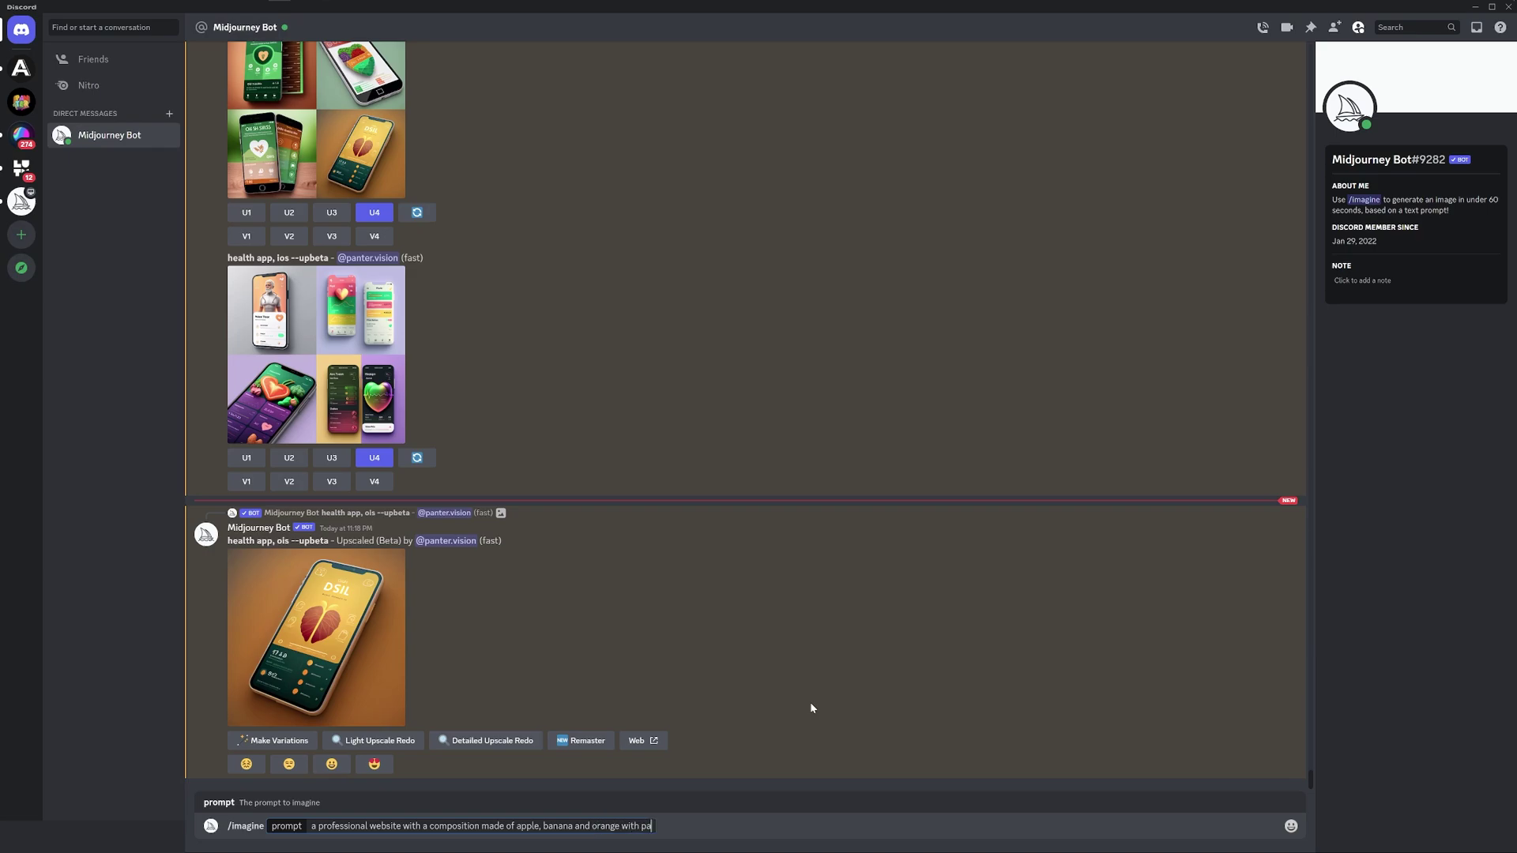
type("el colors,")
key("Return")
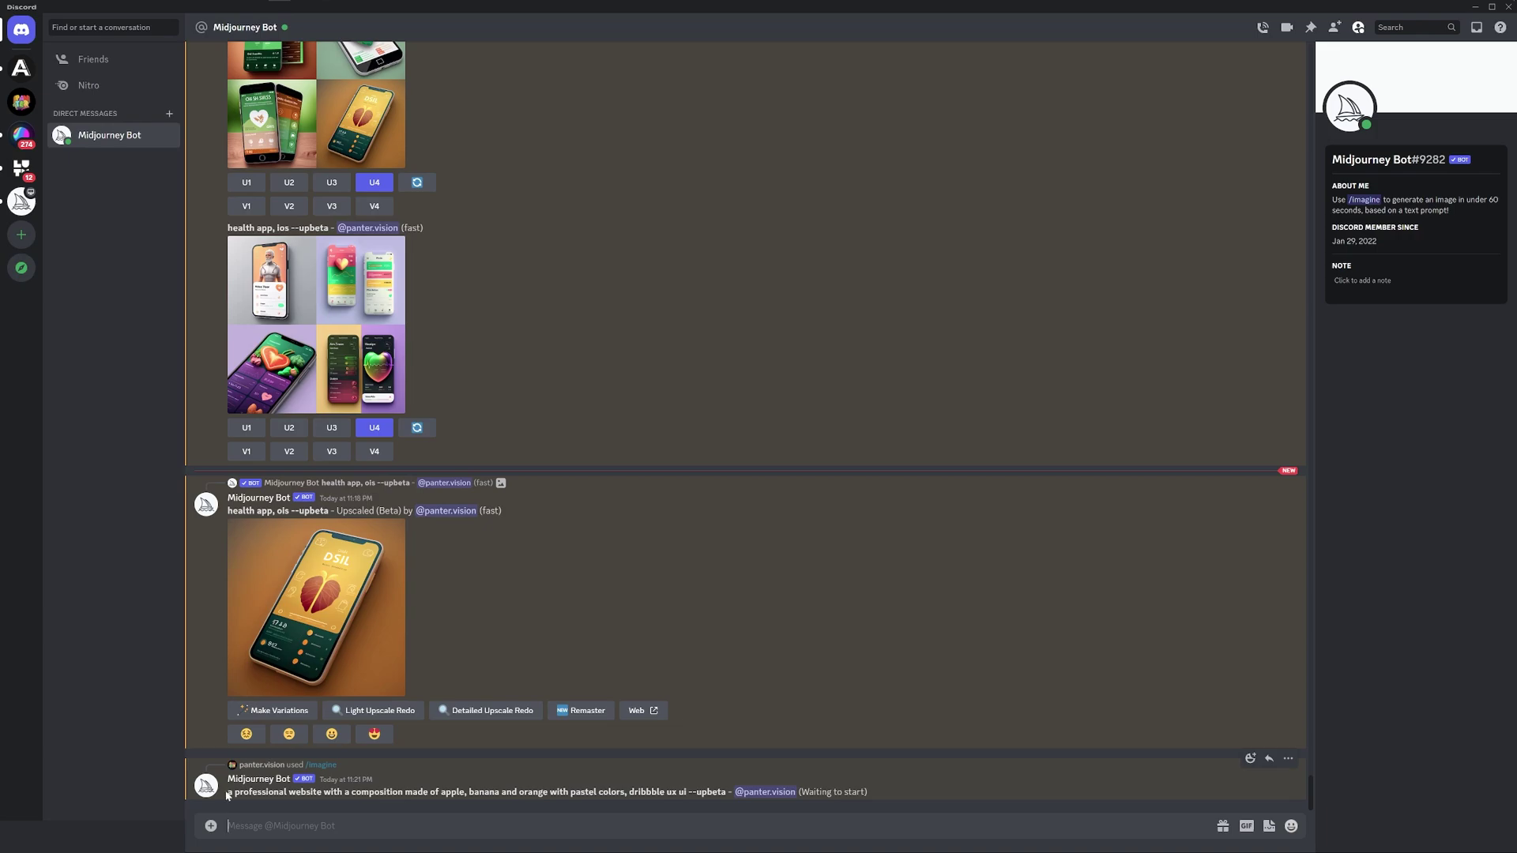
Resubmit the copied pastel fruit website prompt through /imagine with --ar 3:2 appended
left_click_drag(227, 794, 685, 792)
key("ctrl+c")
left_click(229, 826)
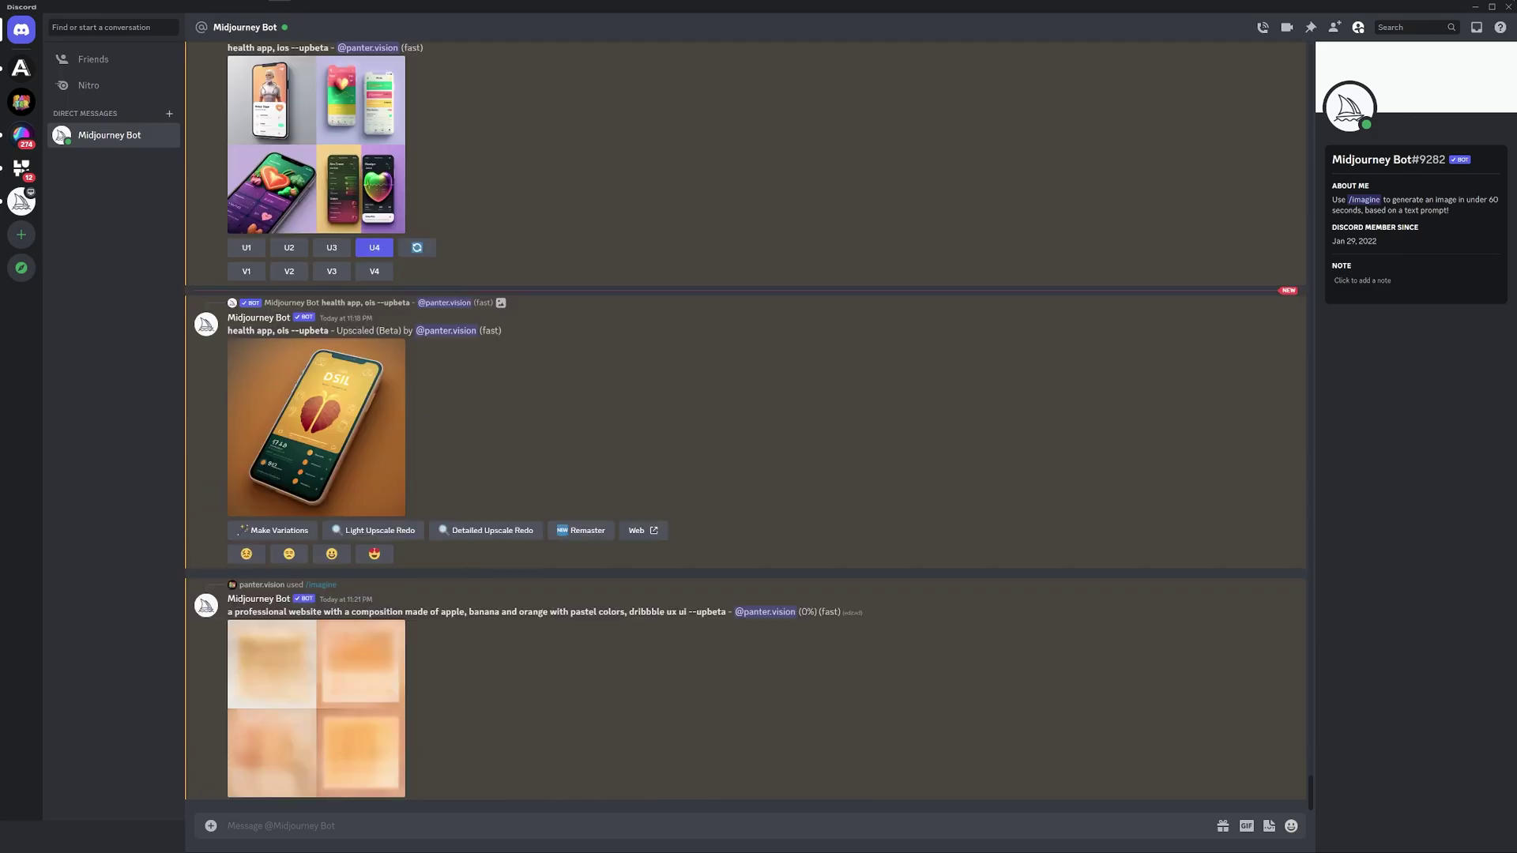
type("/imagine")
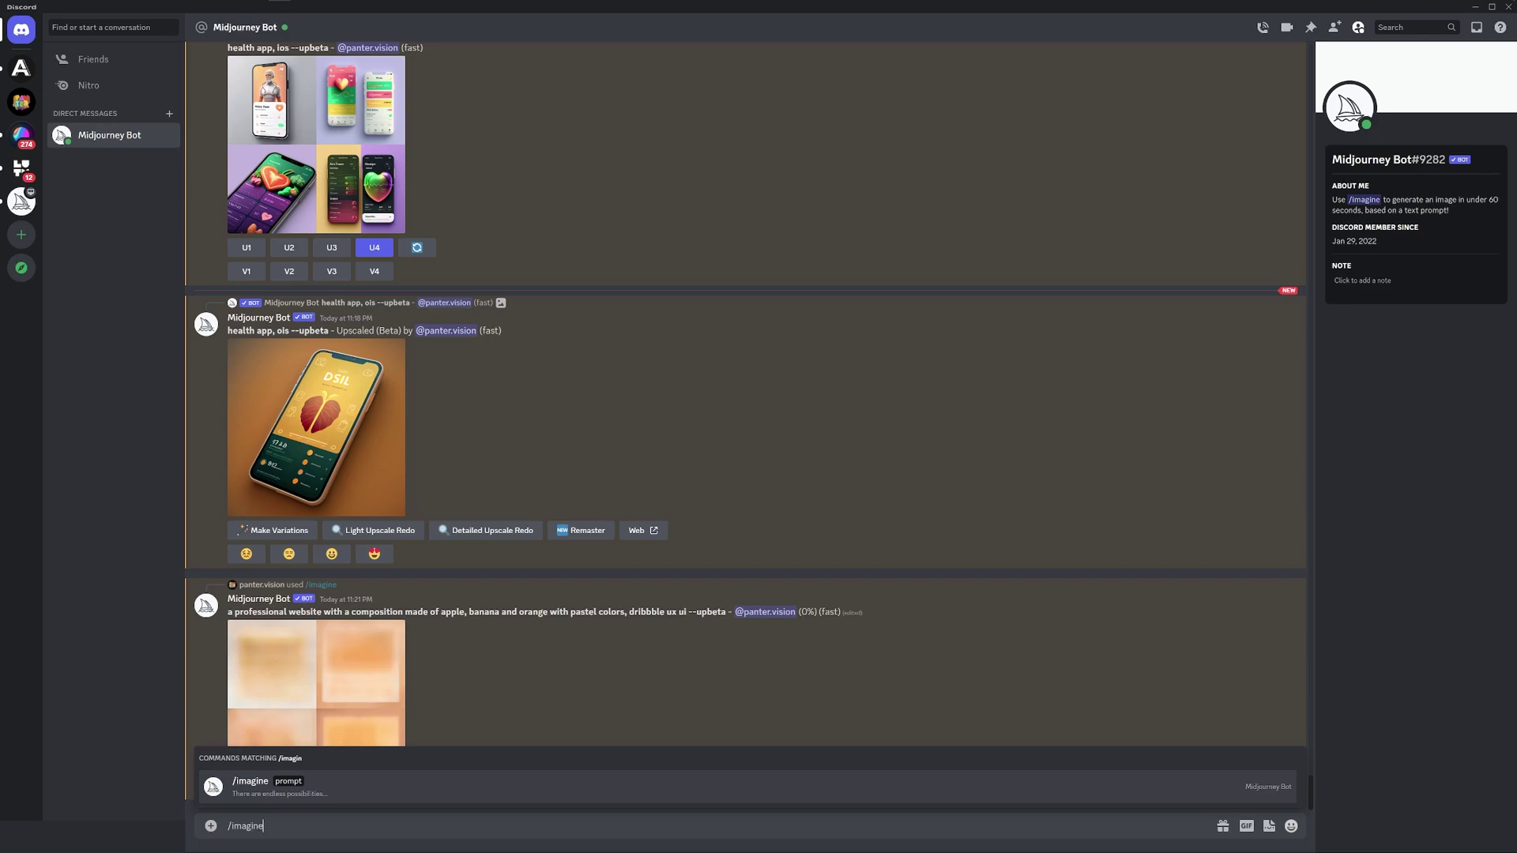
key("Tab")
key("ctrl+v")
type("--ar")
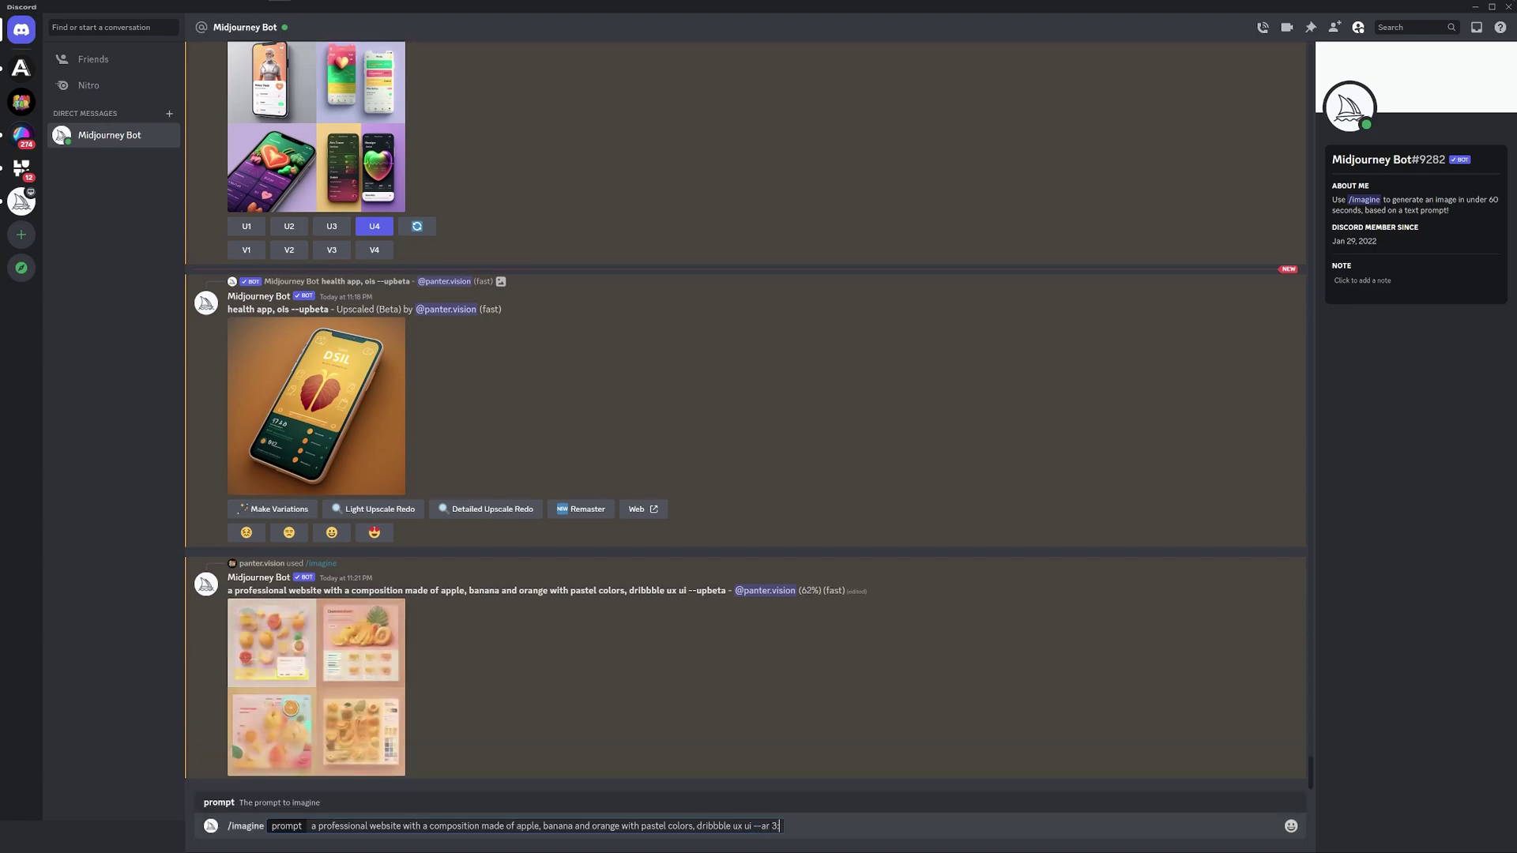
type(" 3:2")
key("Return")
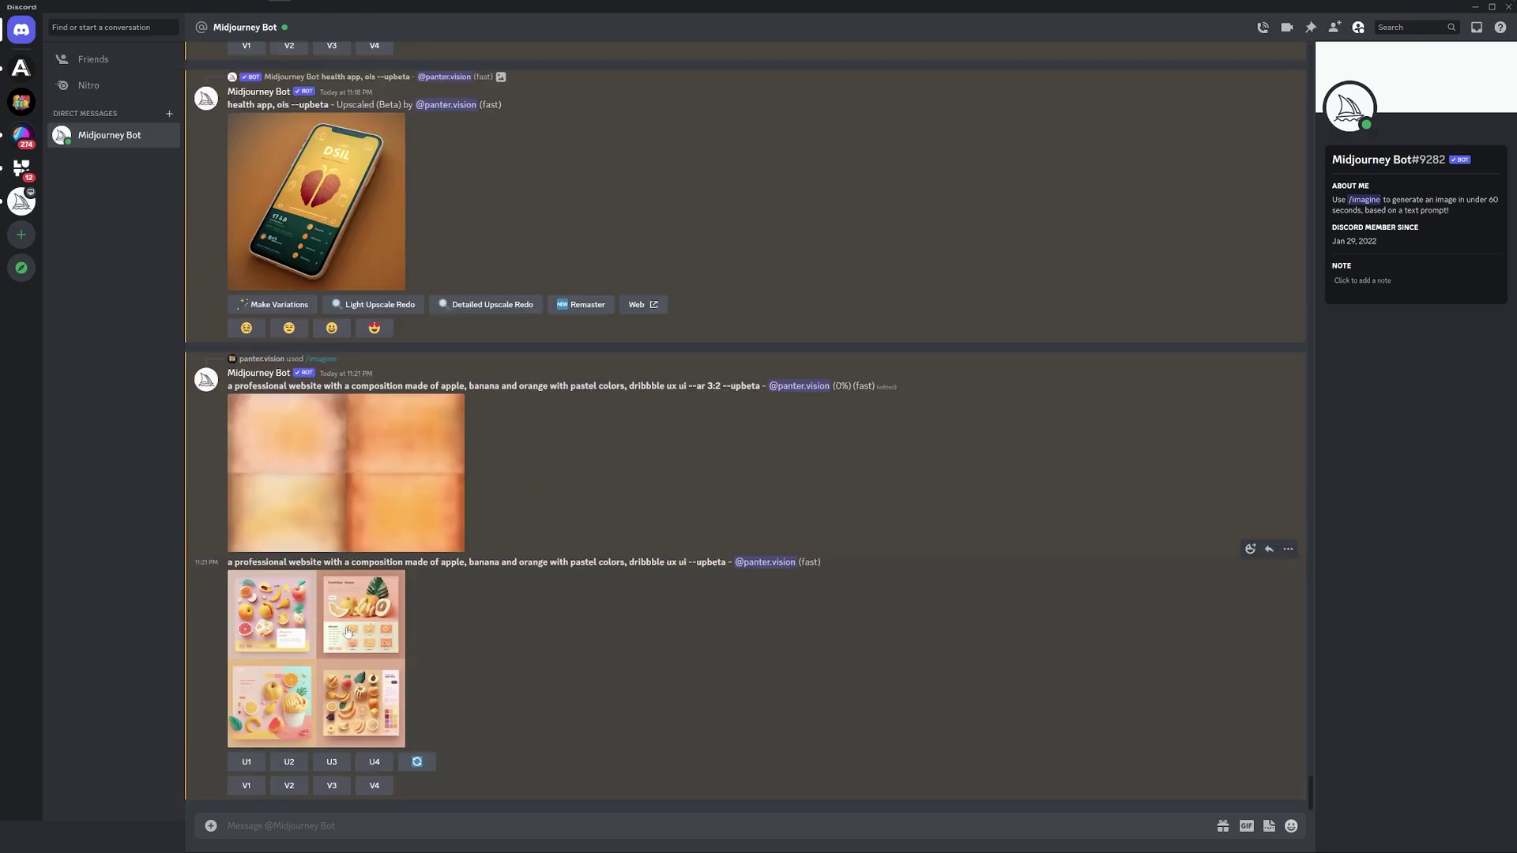
left_click(347, 632)
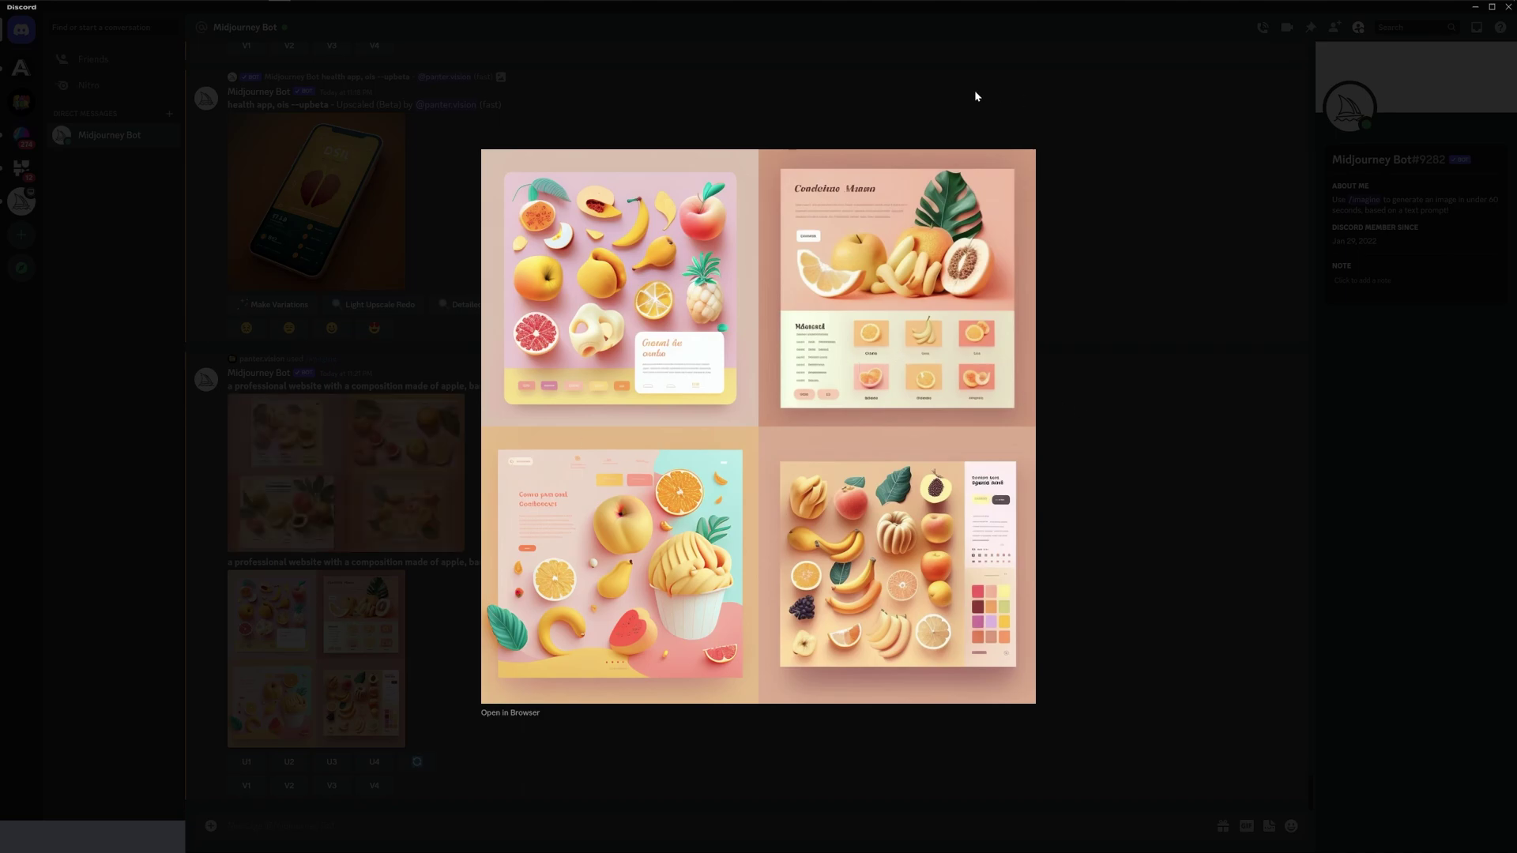
left_click(1068, 334)
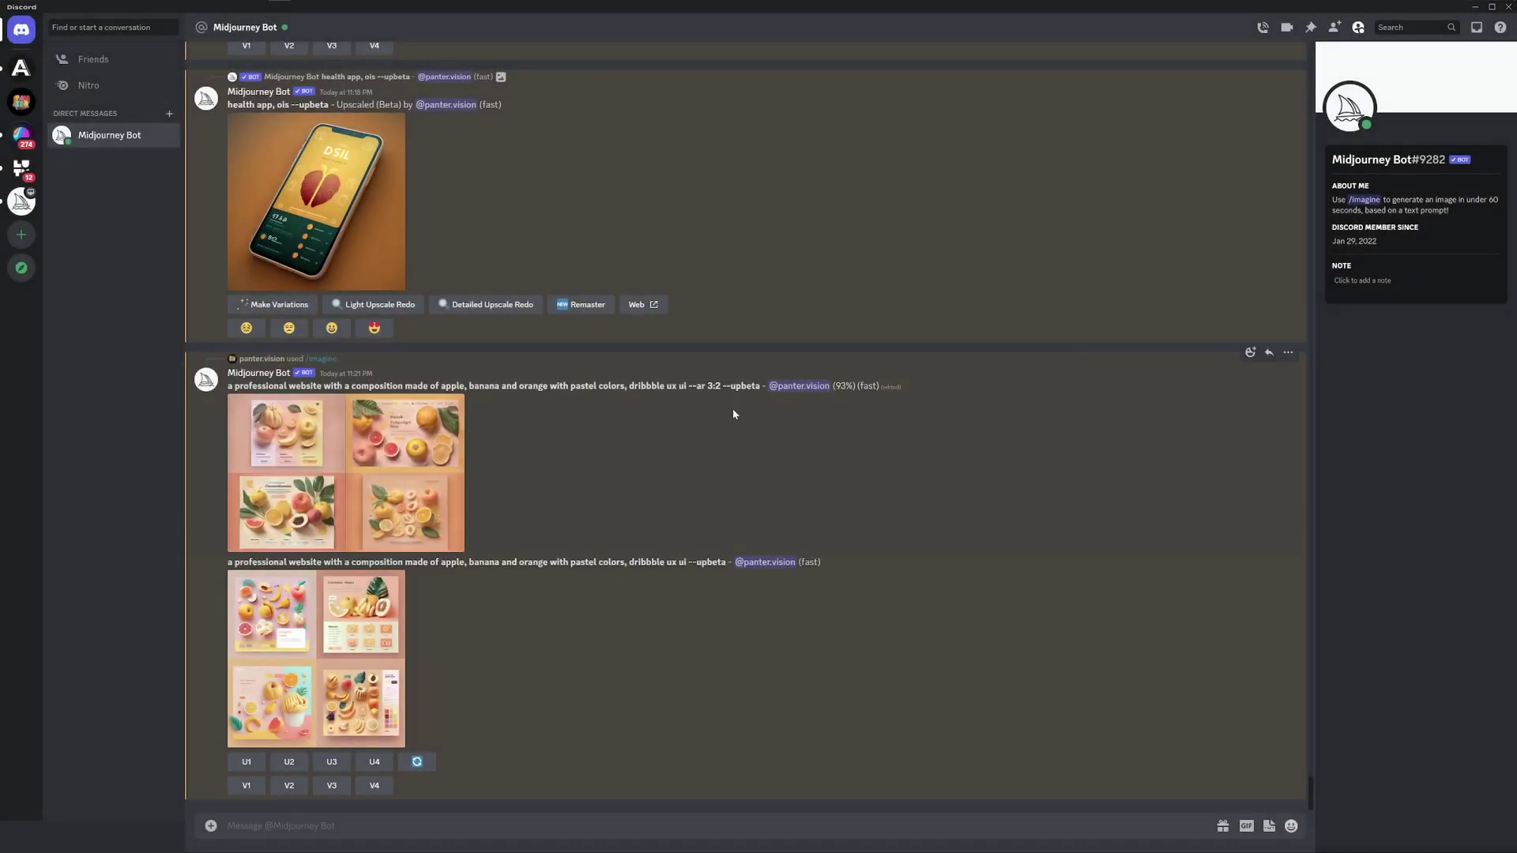
left_click(423, 480)
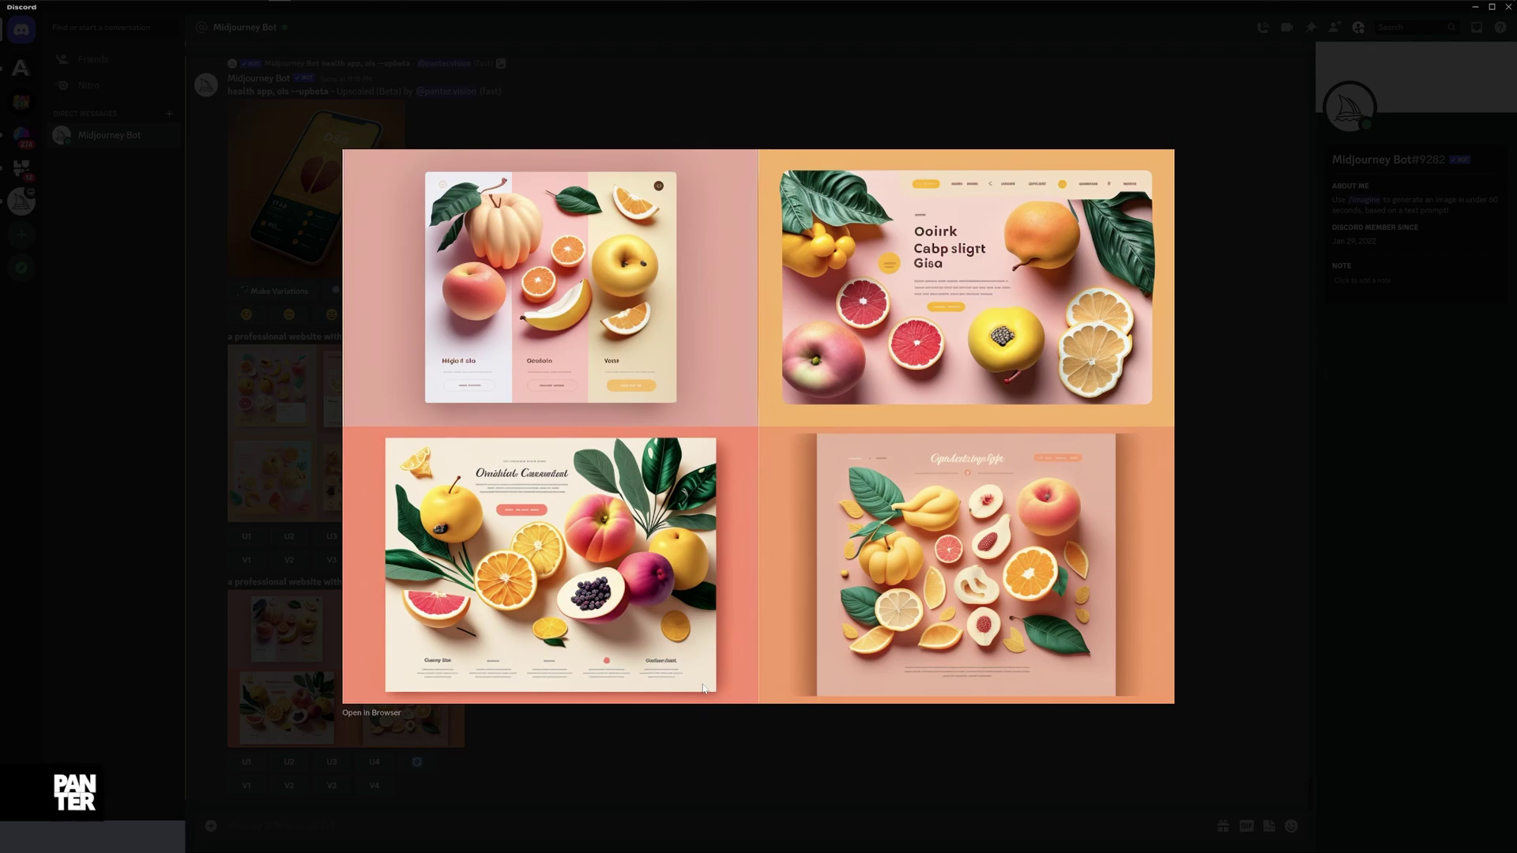
Close the enlarged view and upscale images 2 and 3 of the 3:2 grid
left_click(795, 760)
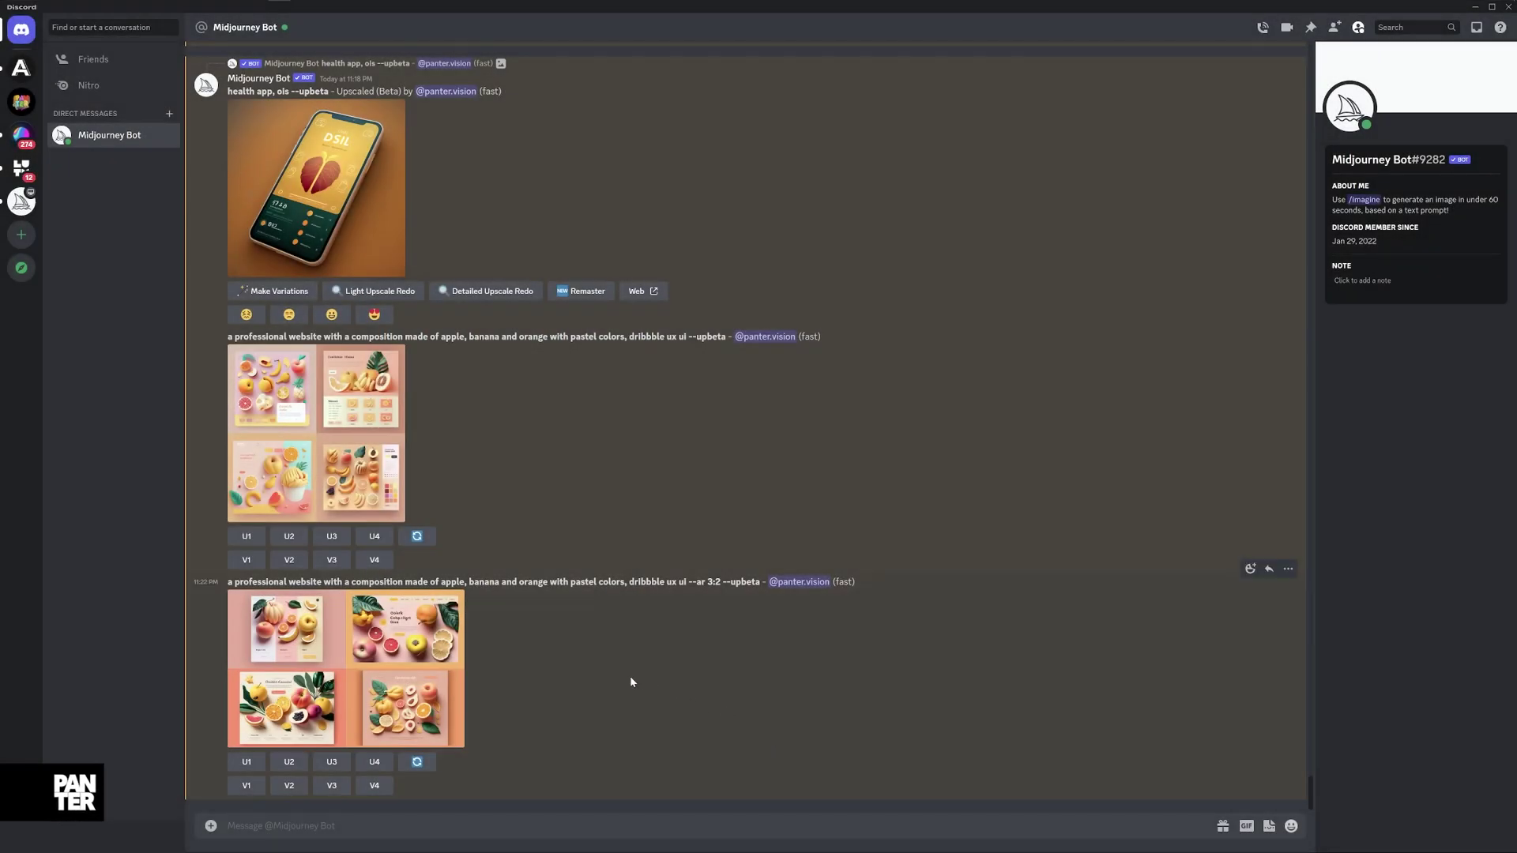
left_click(304, 763)
left_click(332, 762)
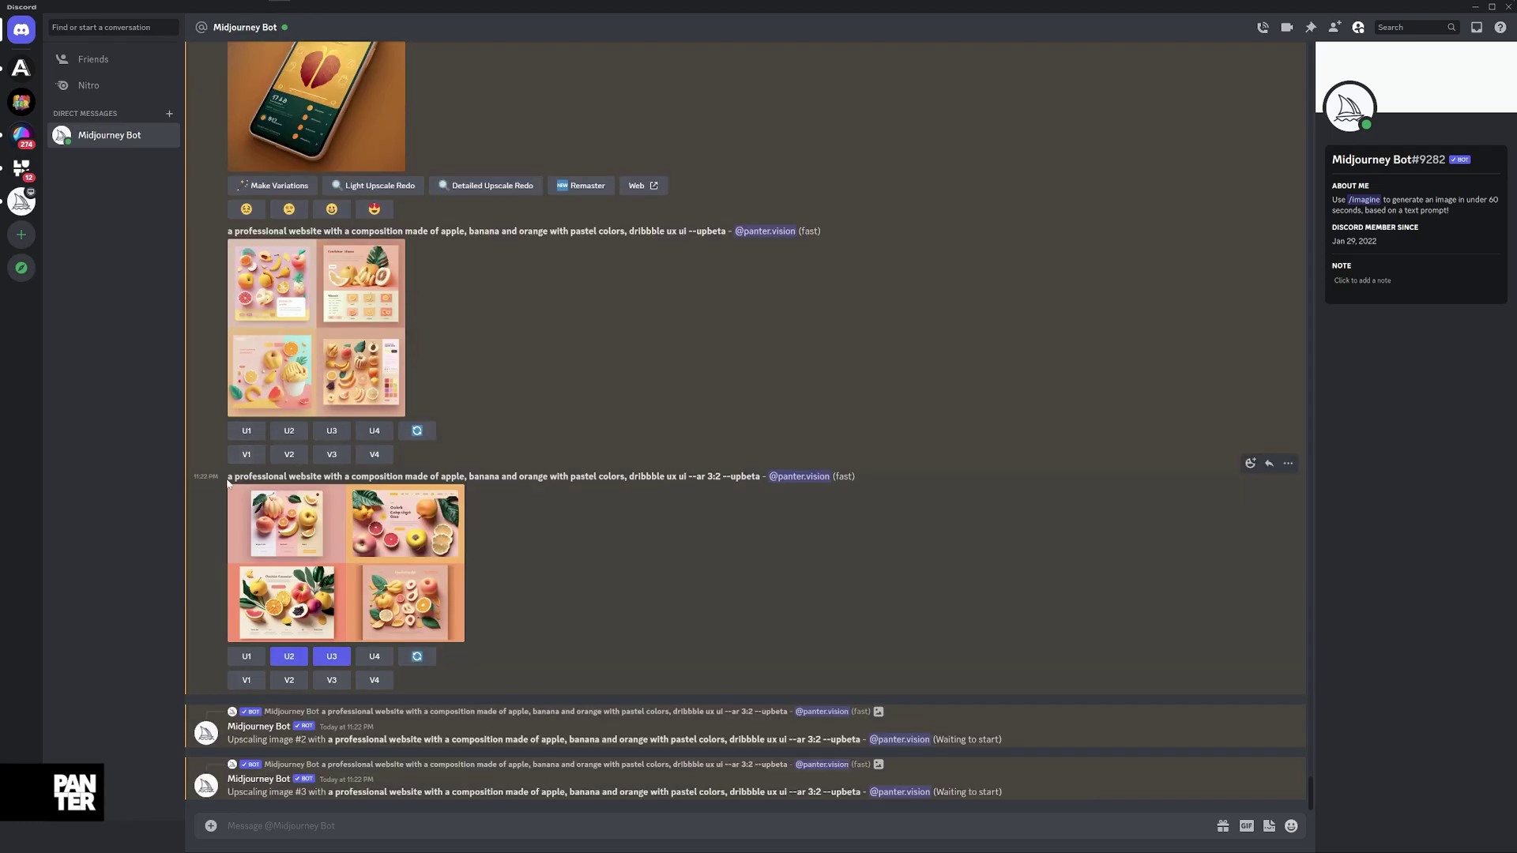
Resubmit the copied landscape prompt via /imagine with 'fruite beverage in a bottle' added
left_click_drag(228, 482, 720, 478)
key("ctrl+c")
type("/i")
key("Return")
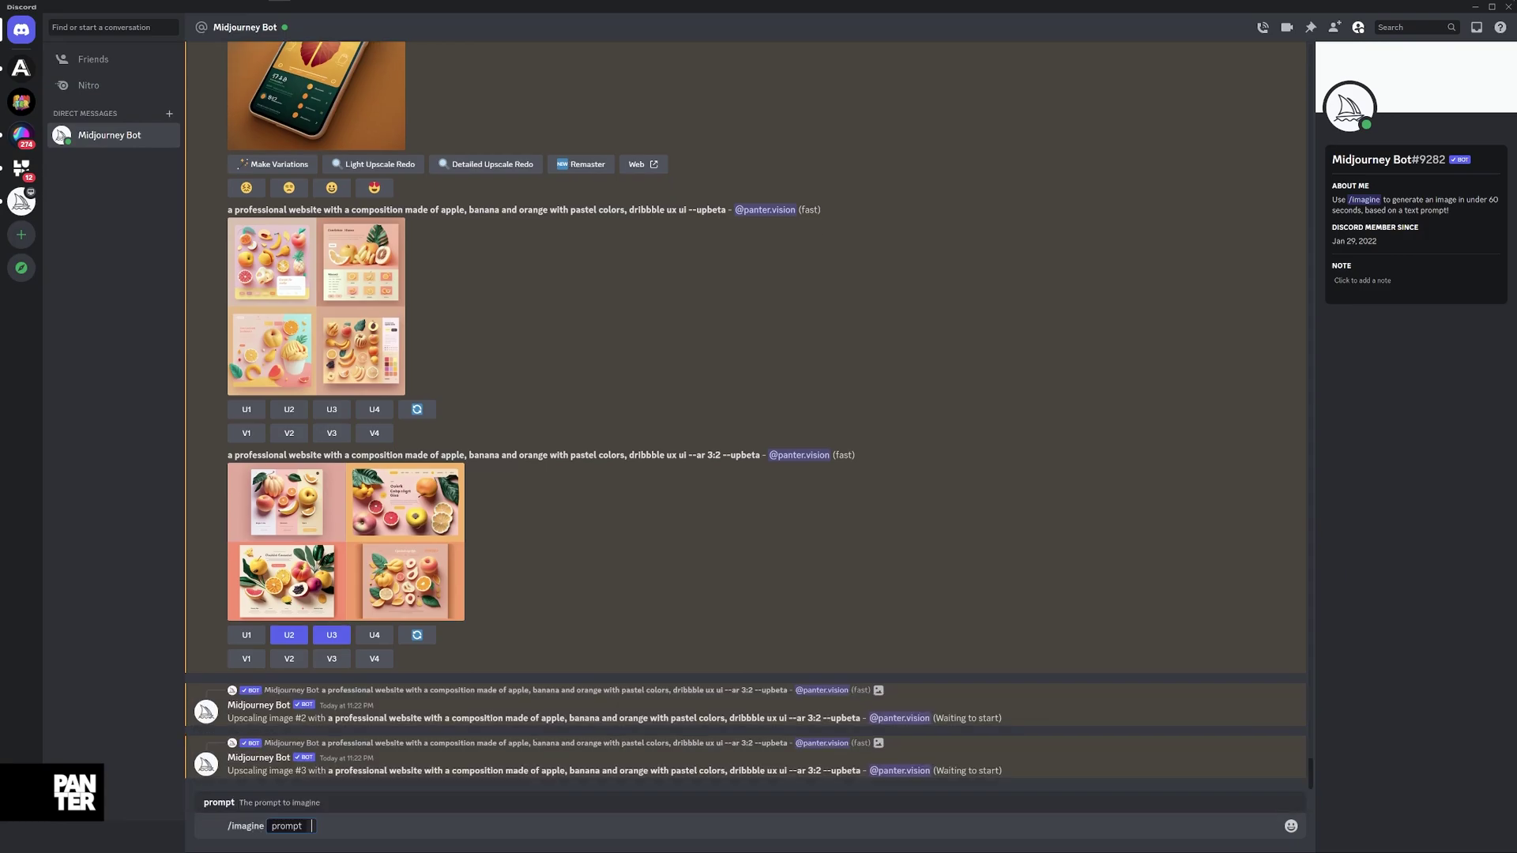
key("ctrl+v")
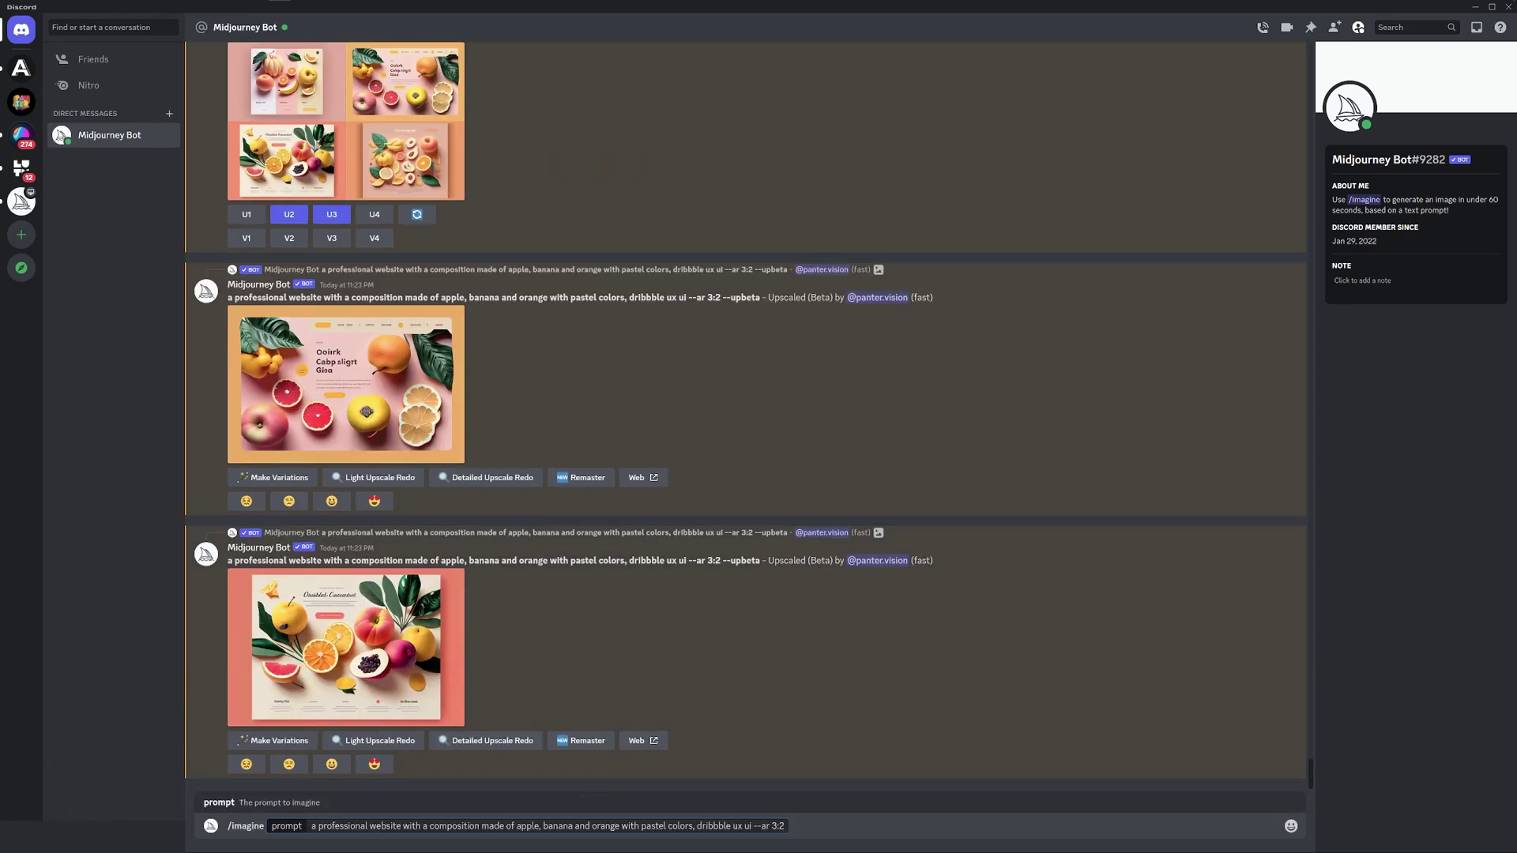
type("fruite beverage in a  bottle")
key("Return")
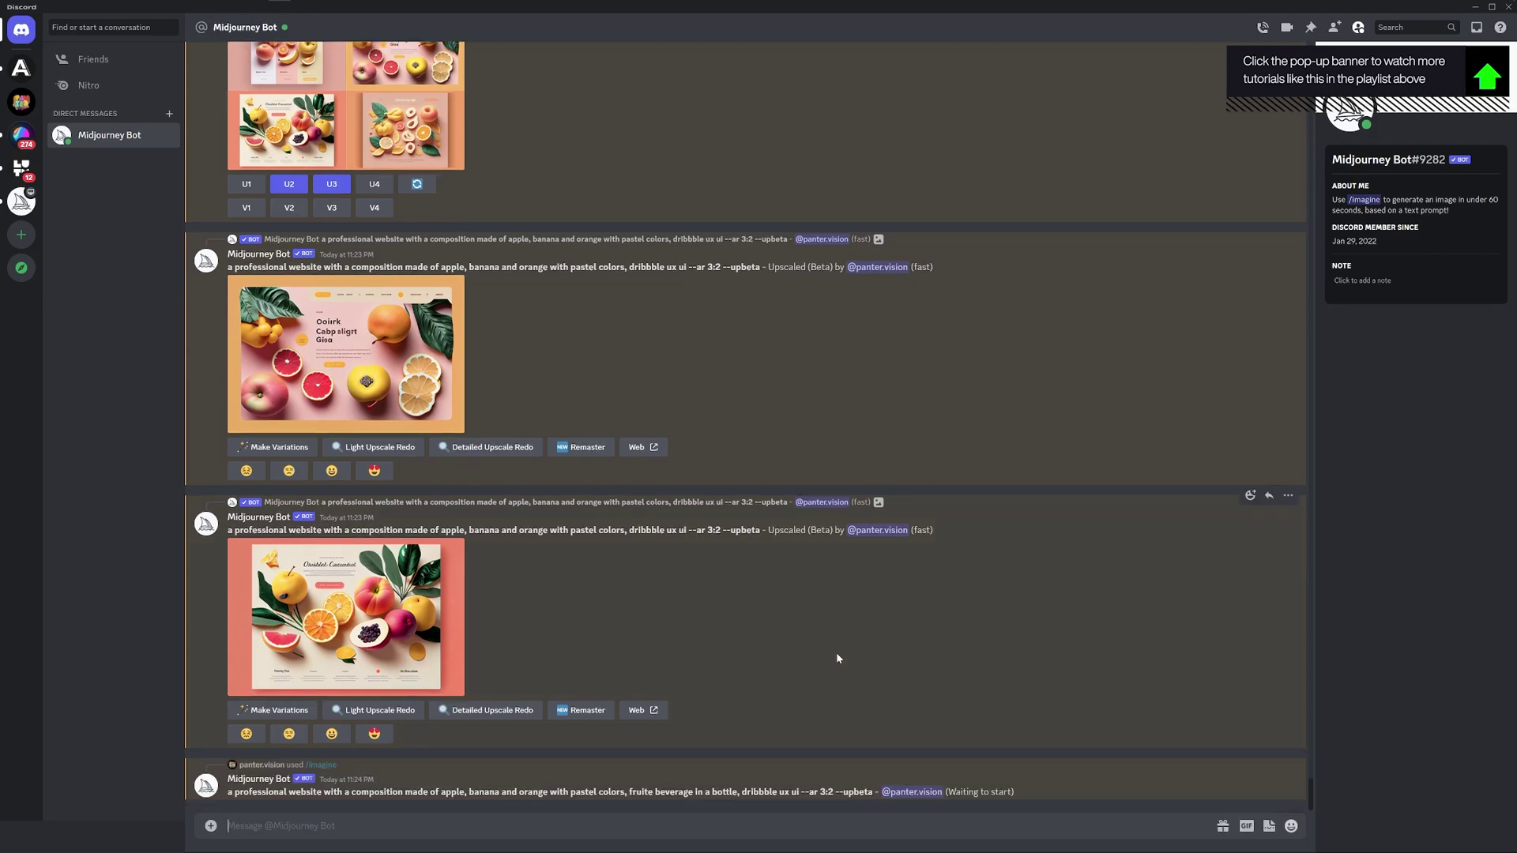
Enlarge and switch between upscaled mockups 2 and 3, then open the bottled-beverage grid preview
left_click(352, 597)
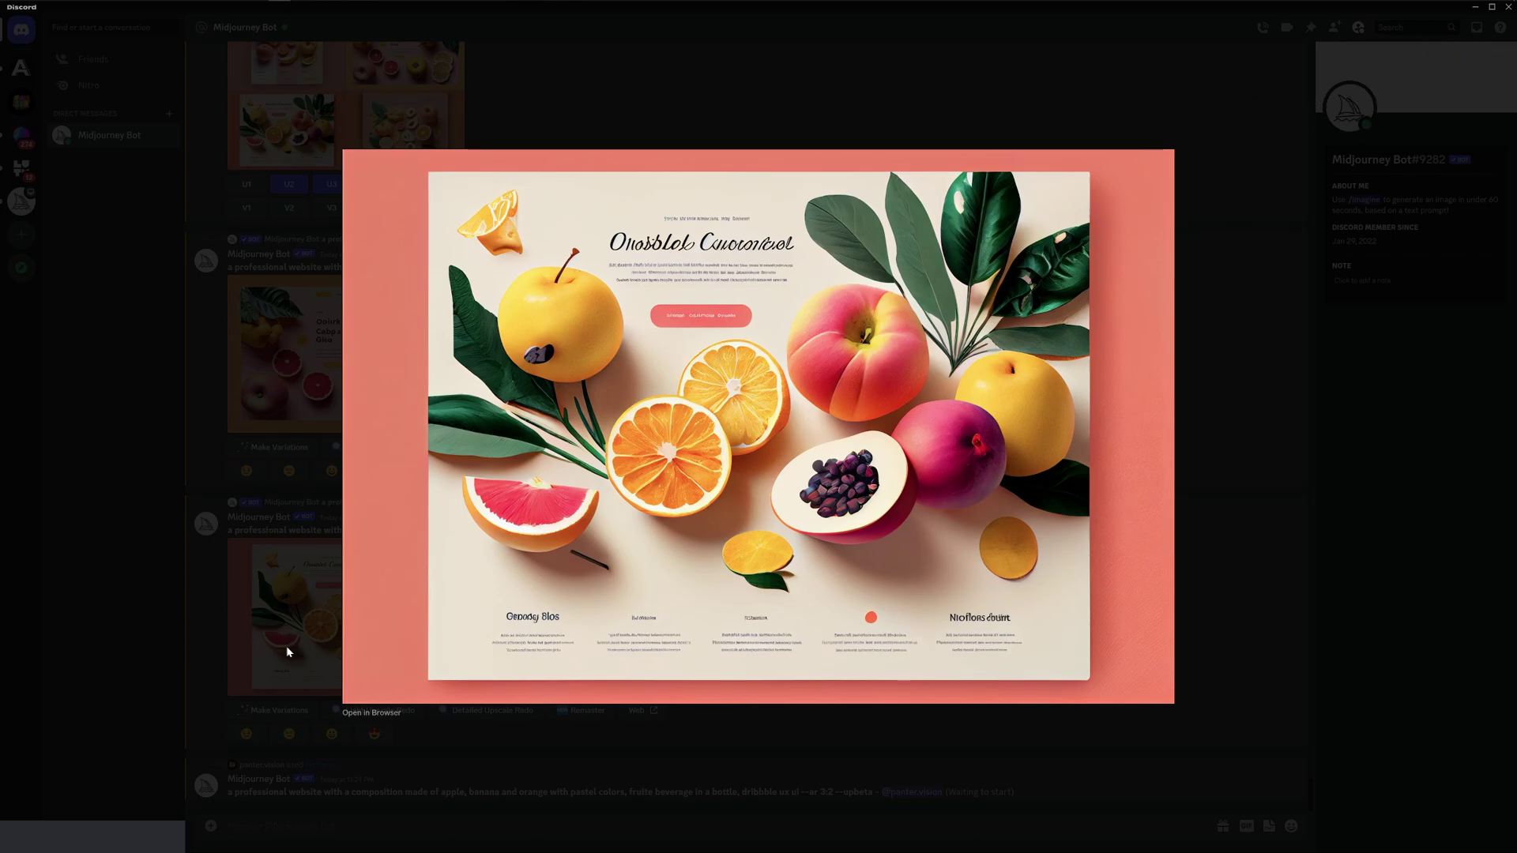
left_click(286, 646)
left_click(319, 407)
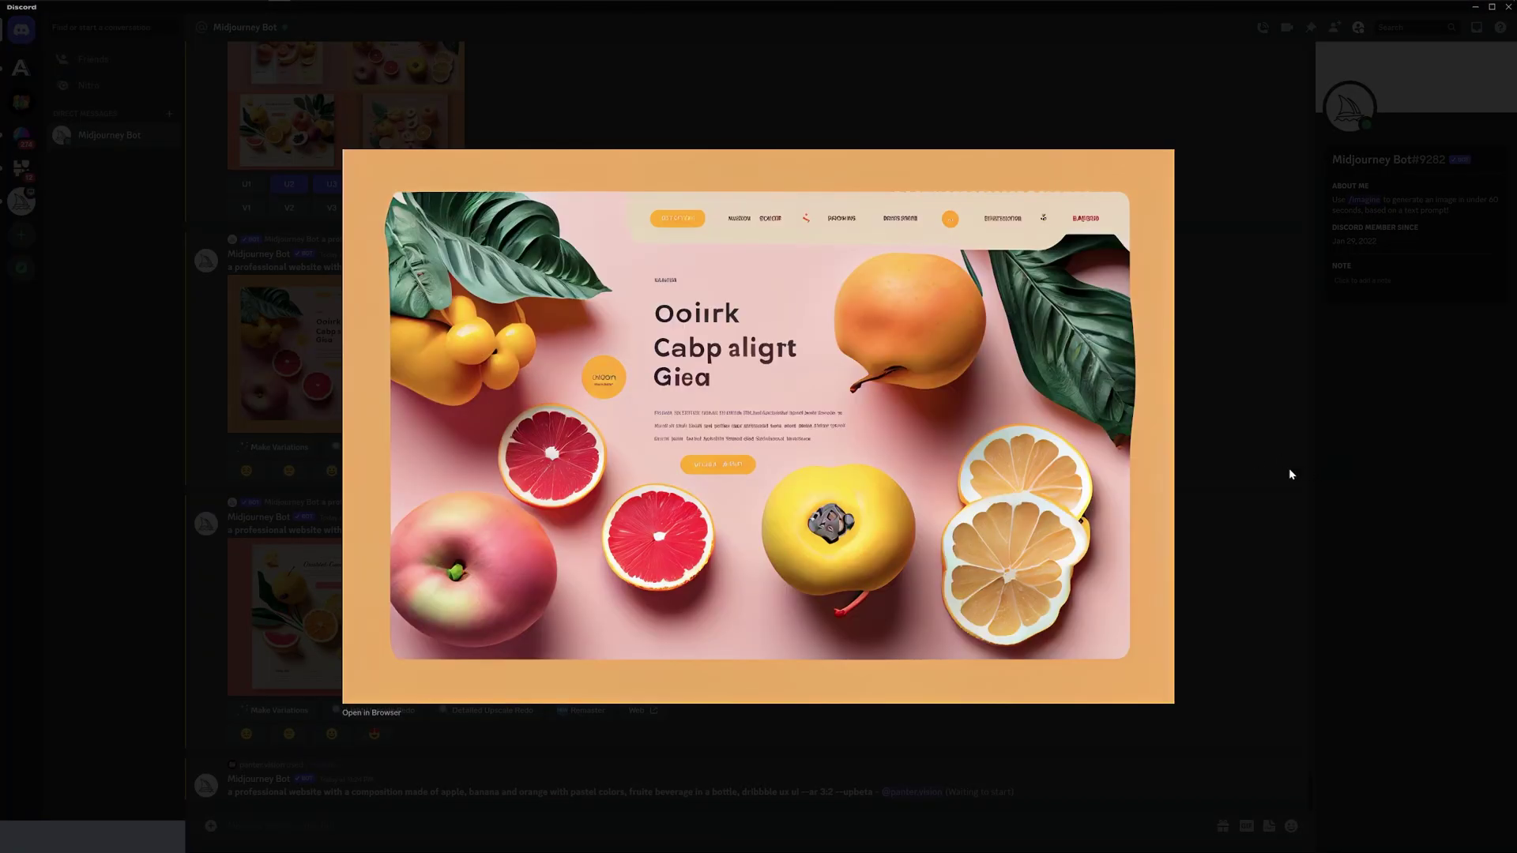
left_click(1288, 468)
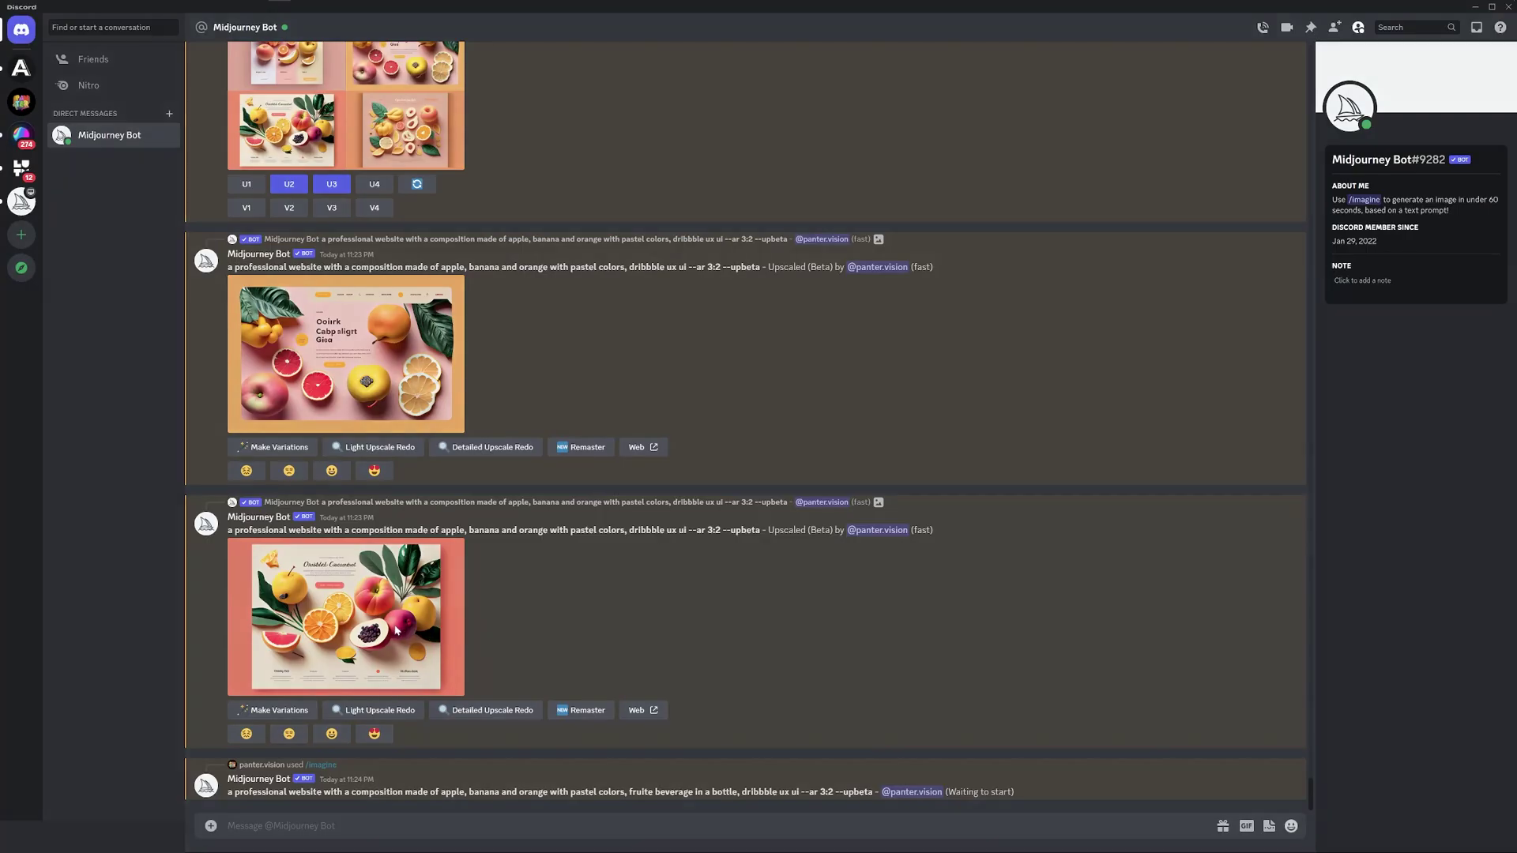
left_click(397, 630)
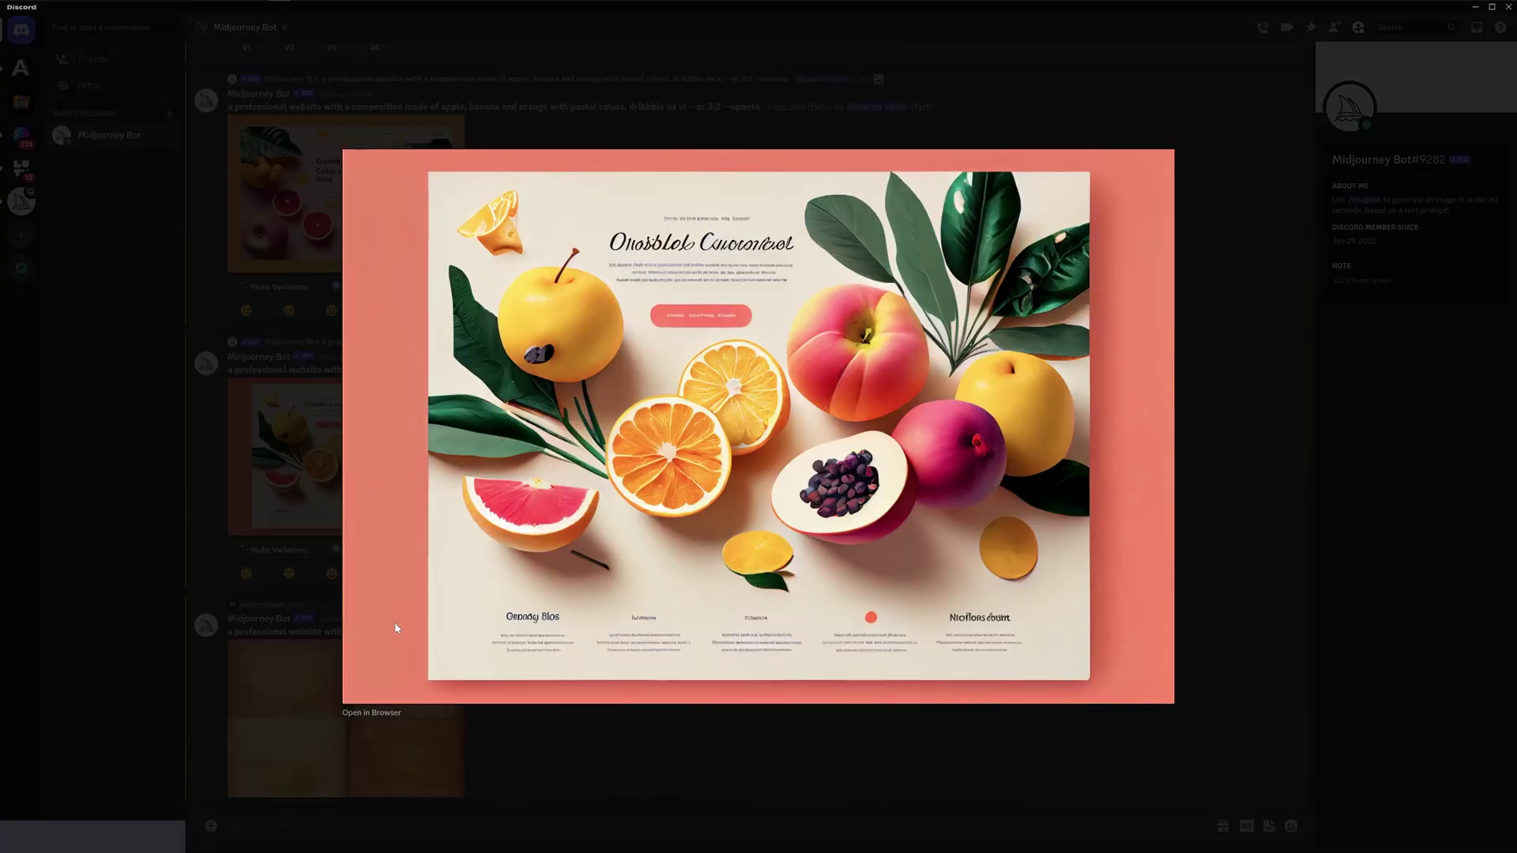
key("Left")
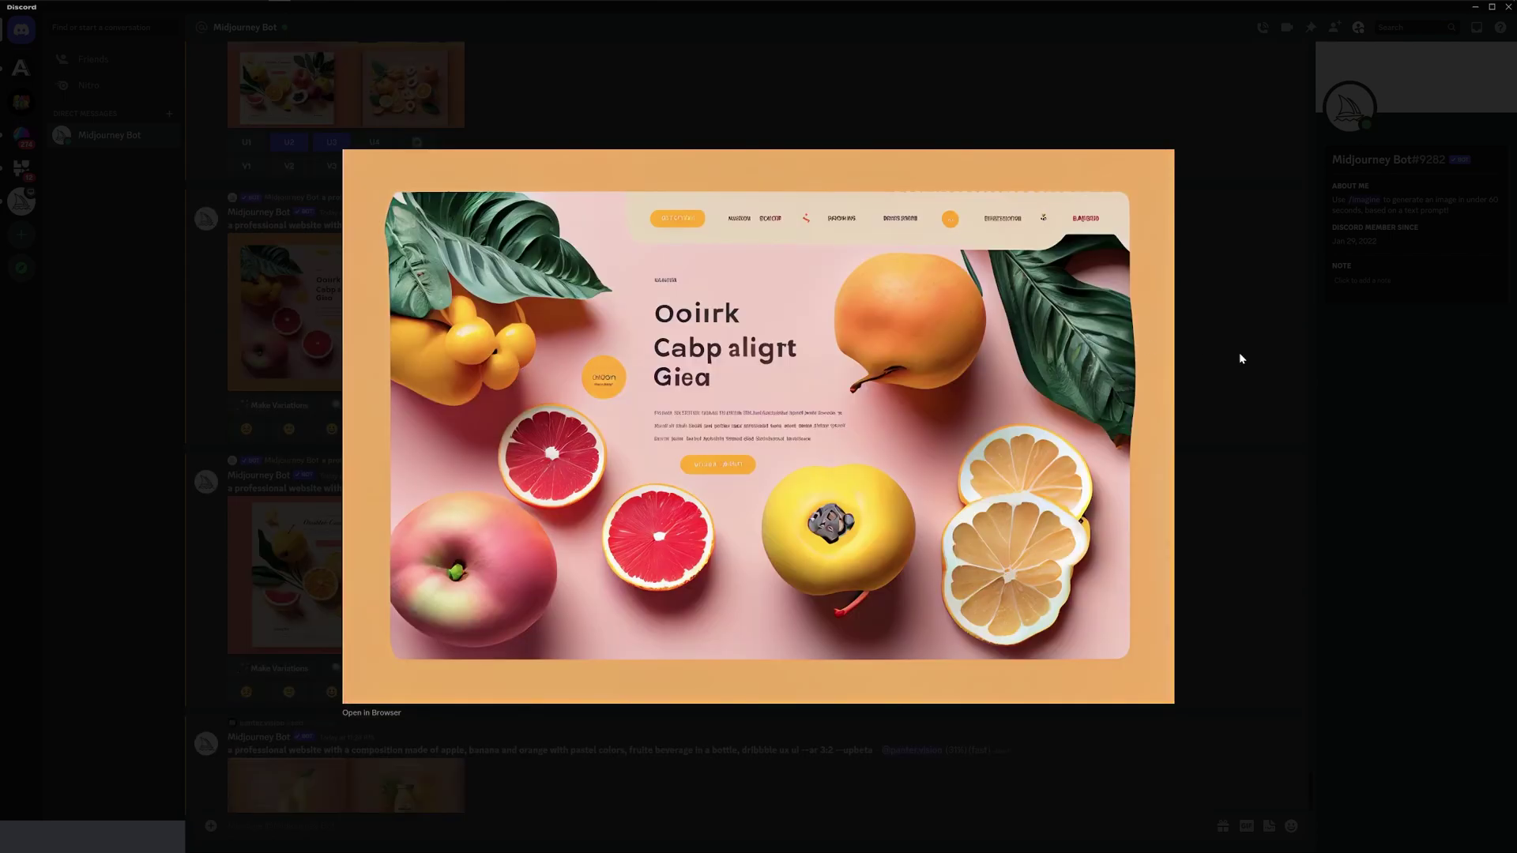
left_click(1242, 355)
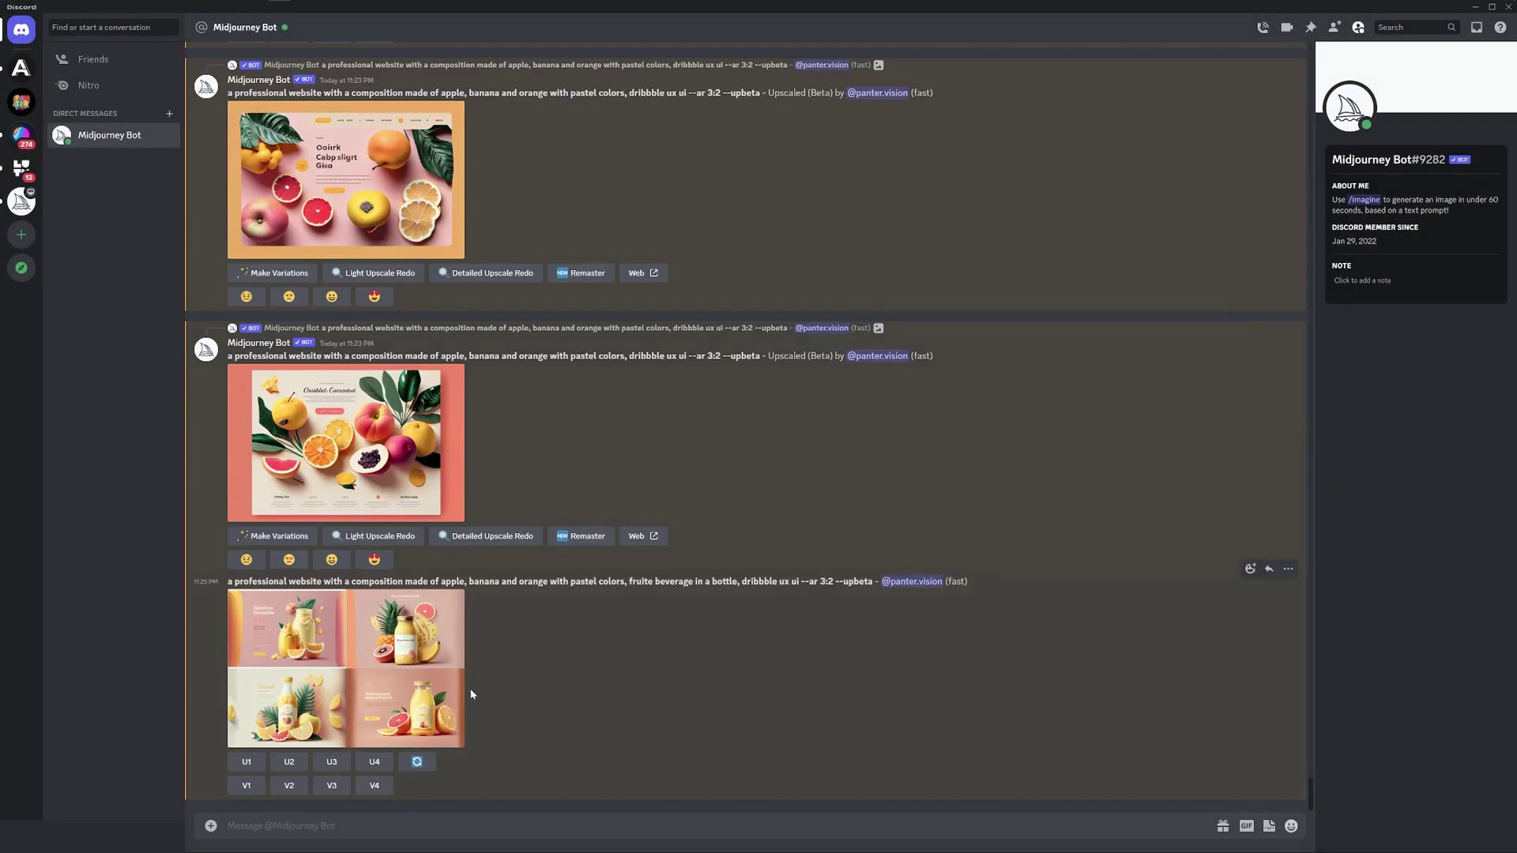
left_click(345, 668)
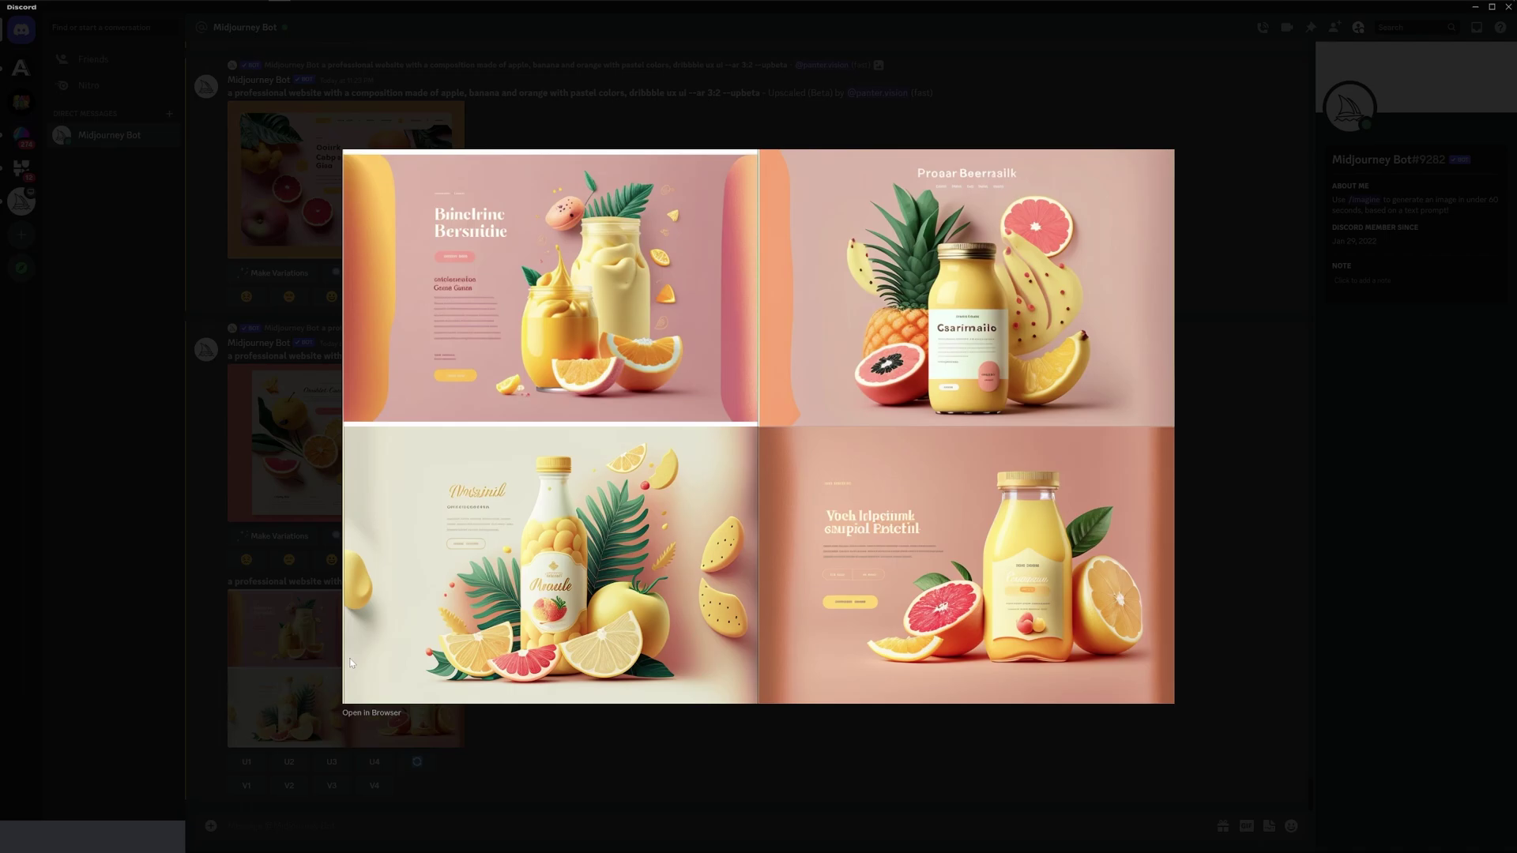
Start a new /imagine with the copied bottled-beverage prompt, inserting 'menu big bar, header' after 'with'
left_click(295, 615)
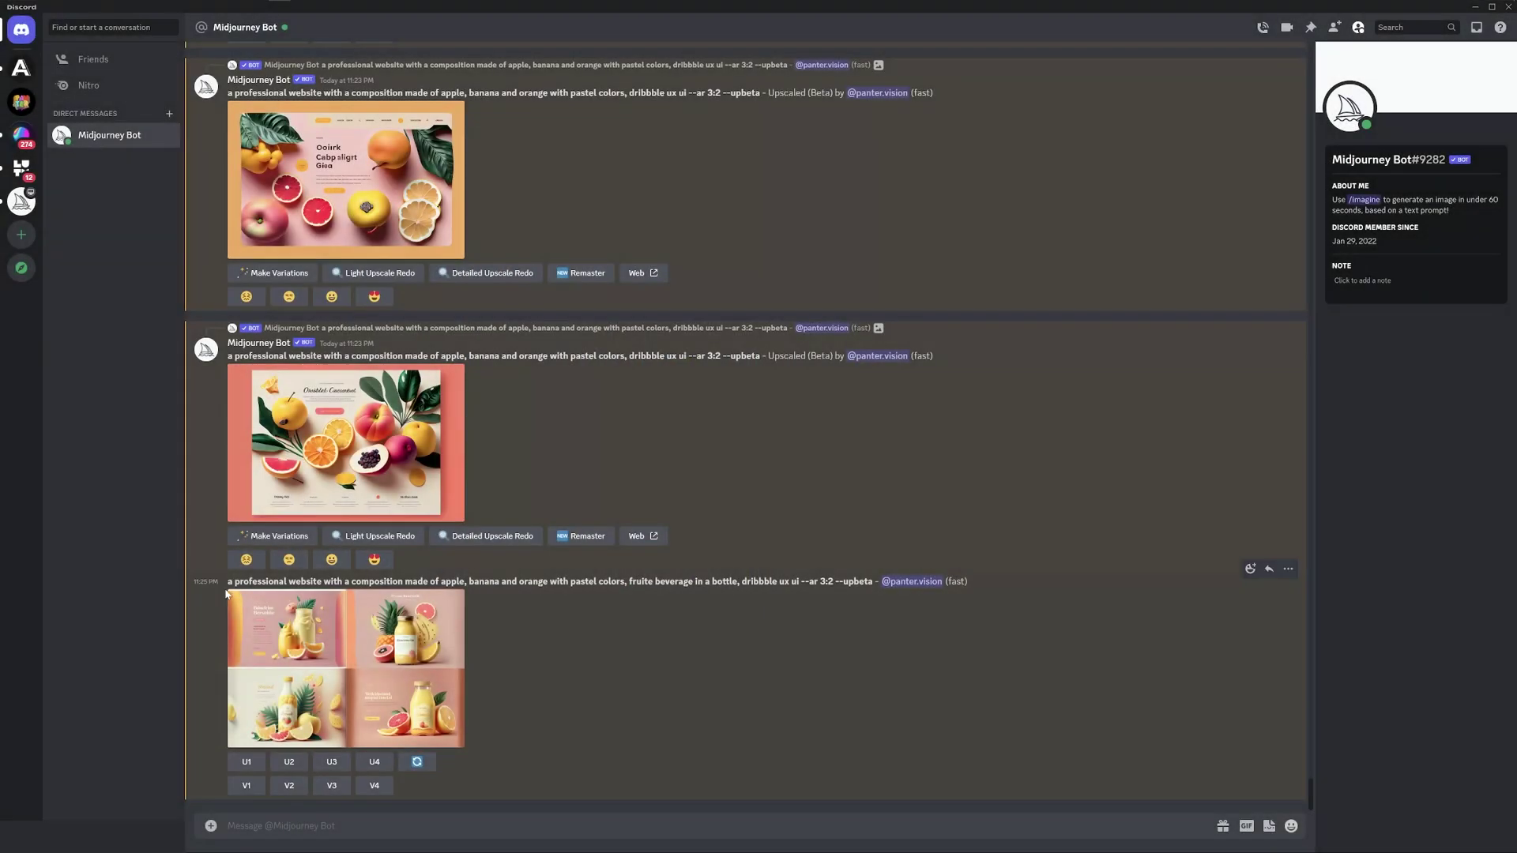
left_click_drag(228, 584, 834, 582)
key("ctrl+c")
left_click(684, 825)
type("/imag")
key("Tab")
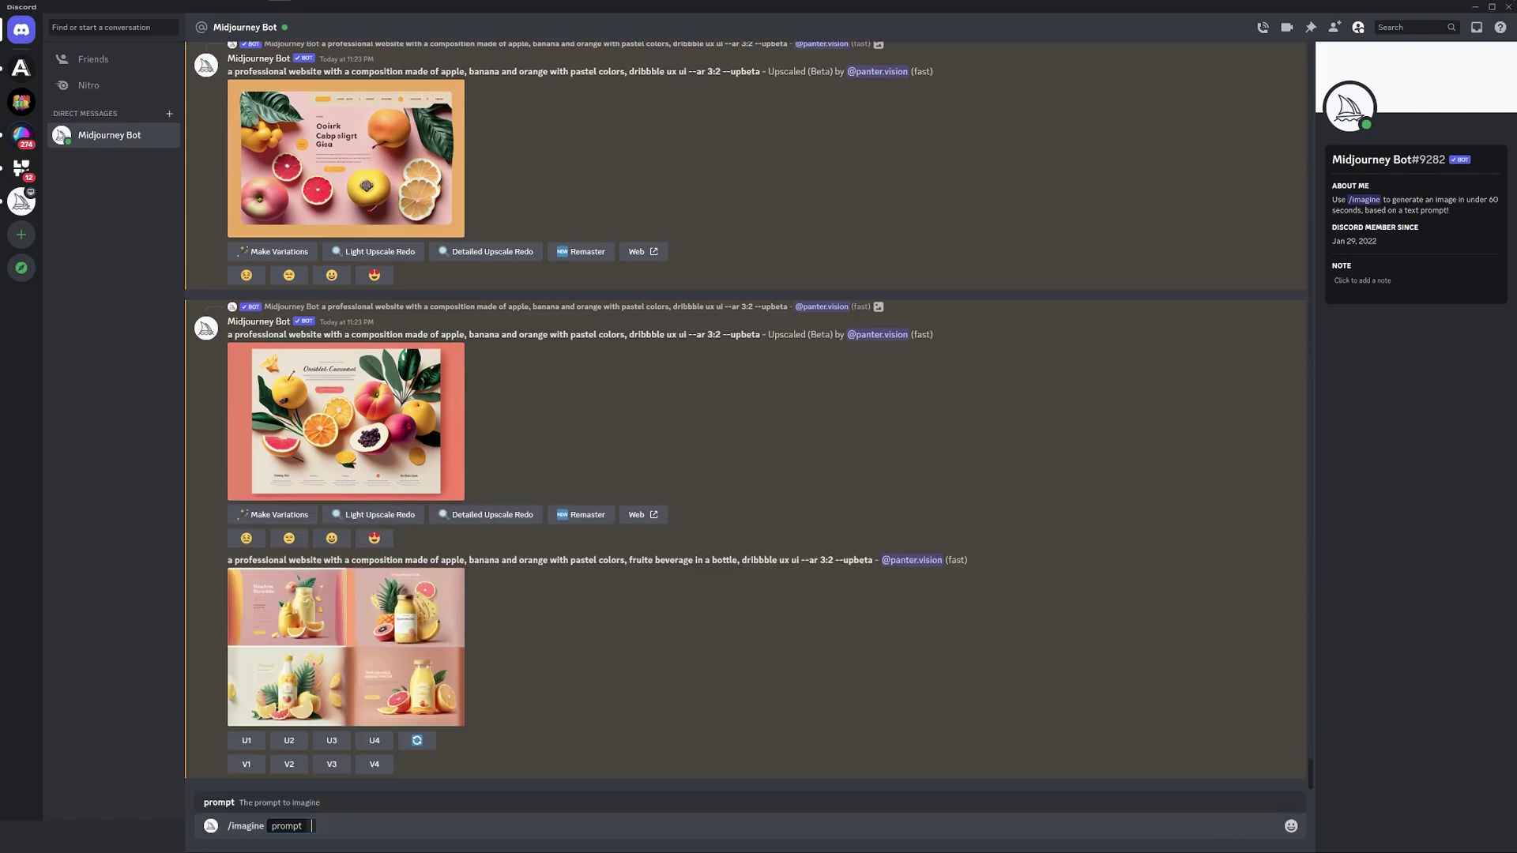
key("ctrl+v")
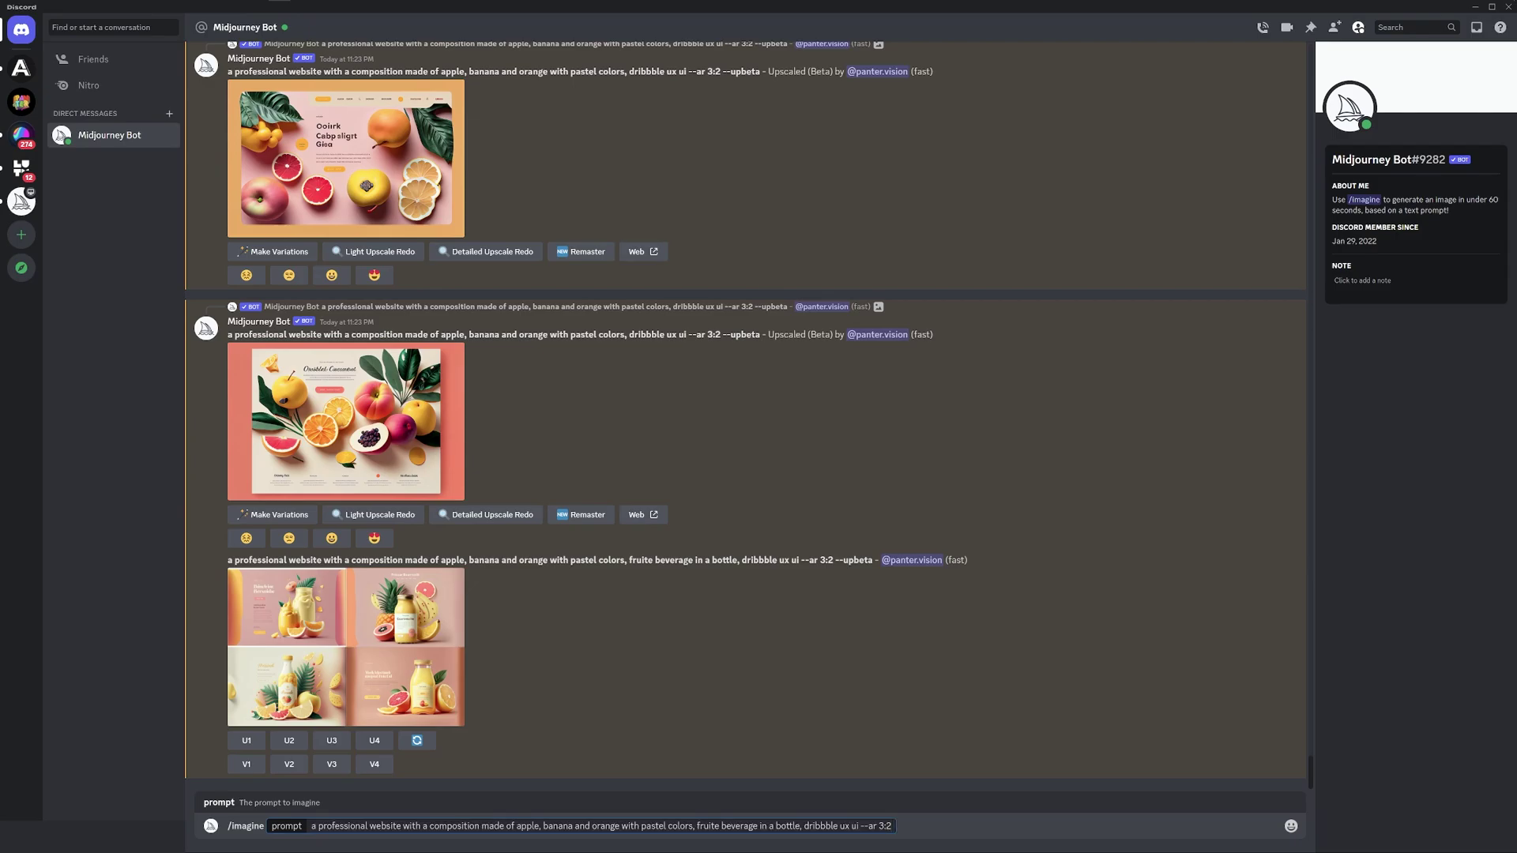
left_click(419, 825)
type("menu bar")
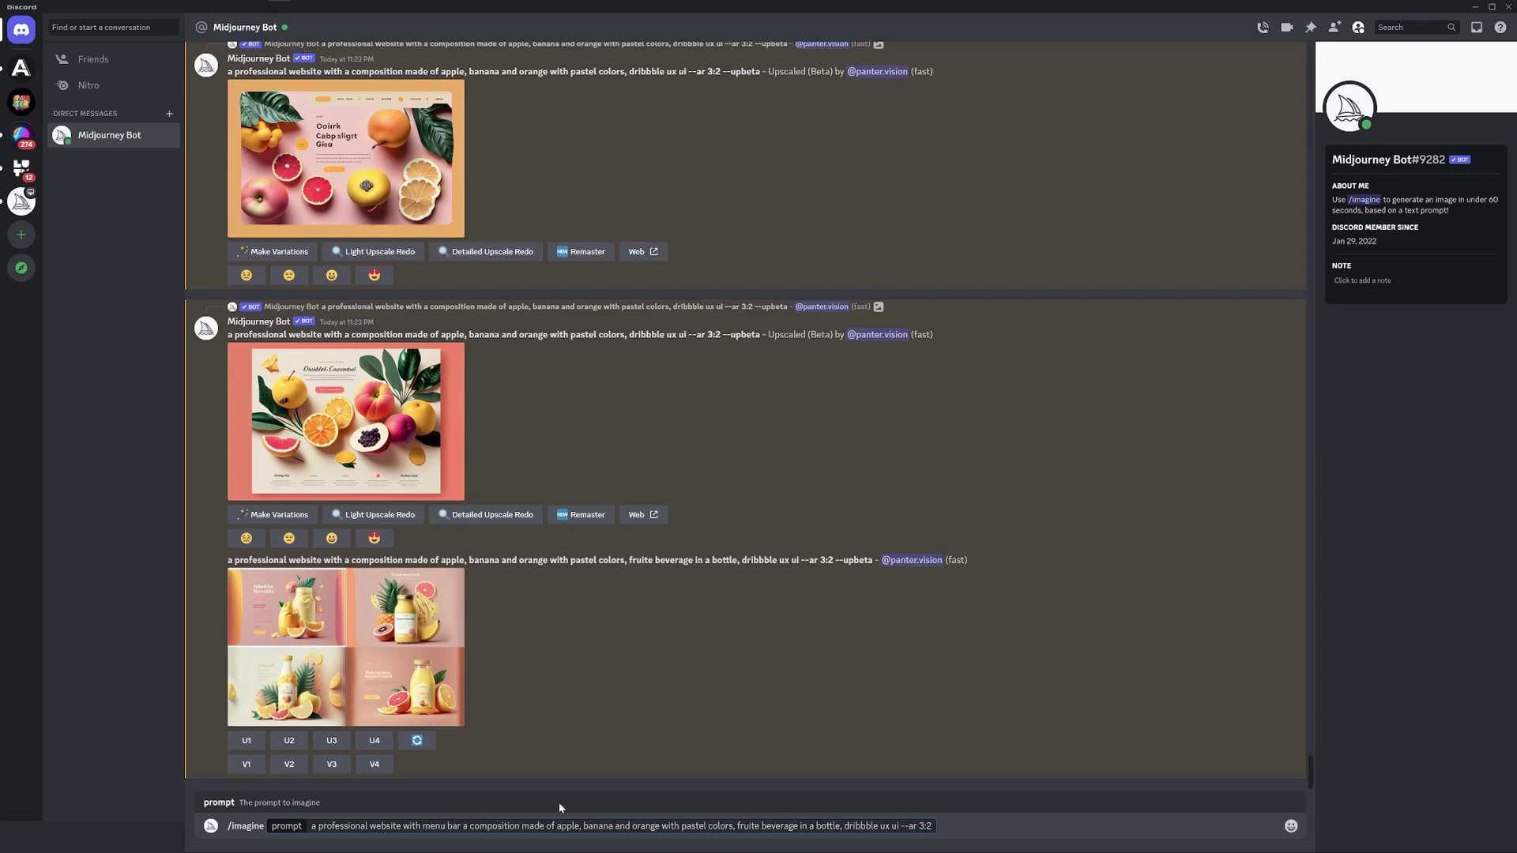
type("big ")
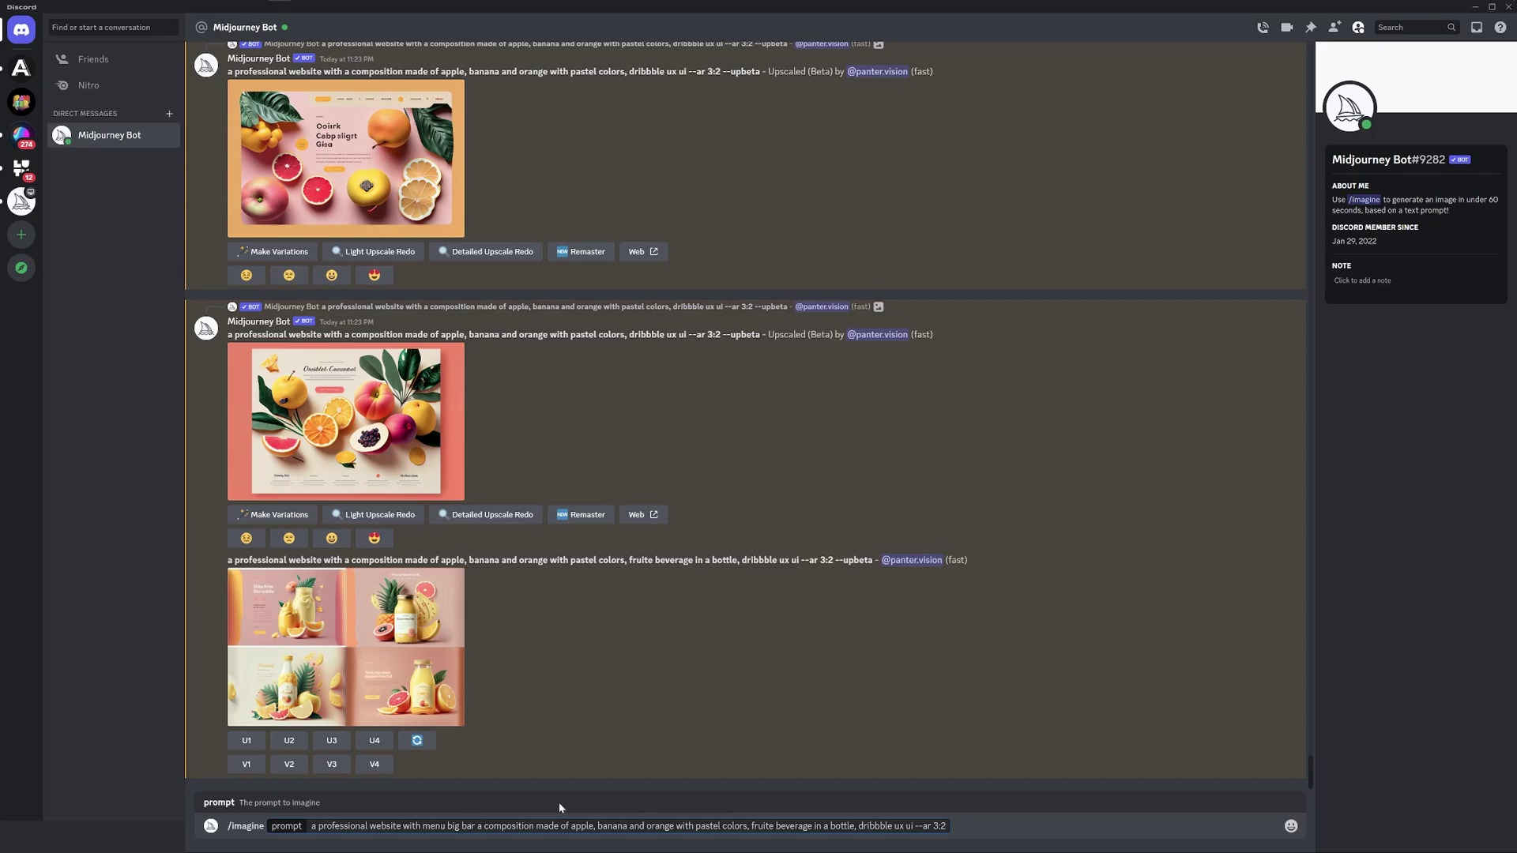
type(", header, banner,")
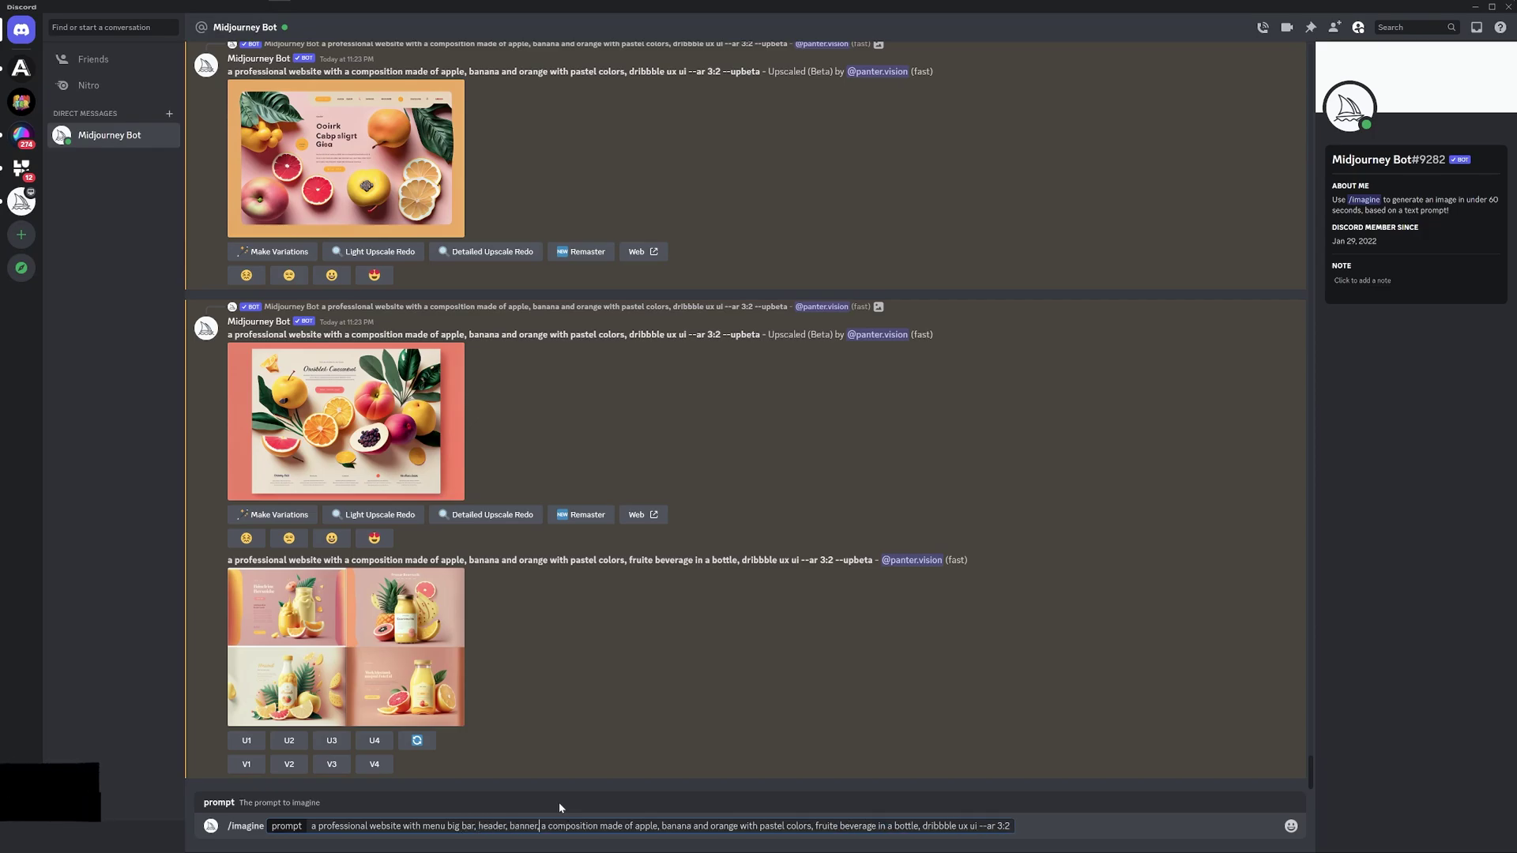
Send the menu-bar prompt and enlarge the resulting four-image fruit drink grid
key("Return")
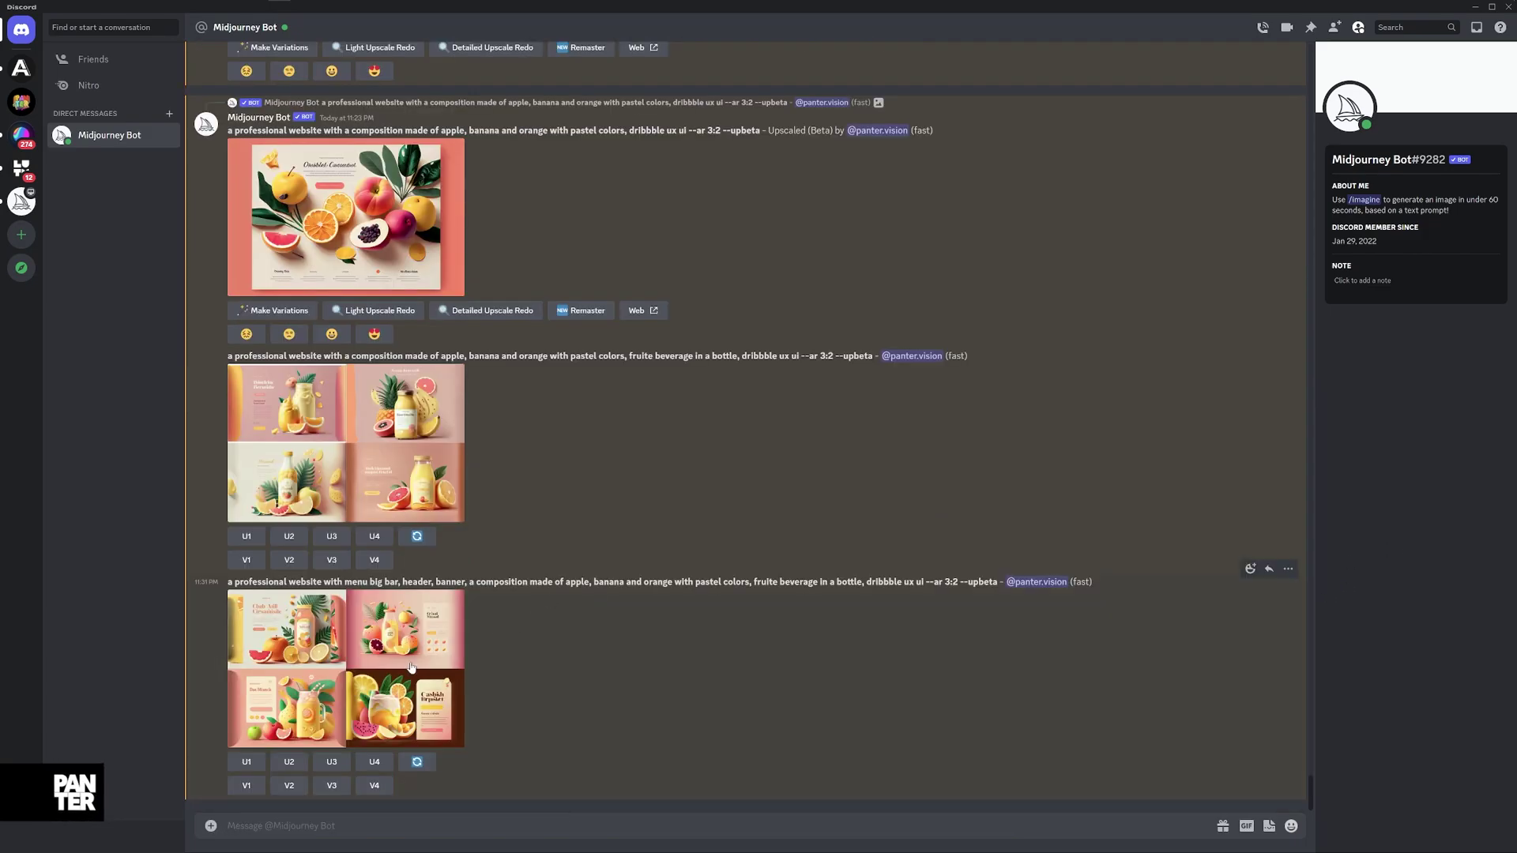
left_click(410, 667)
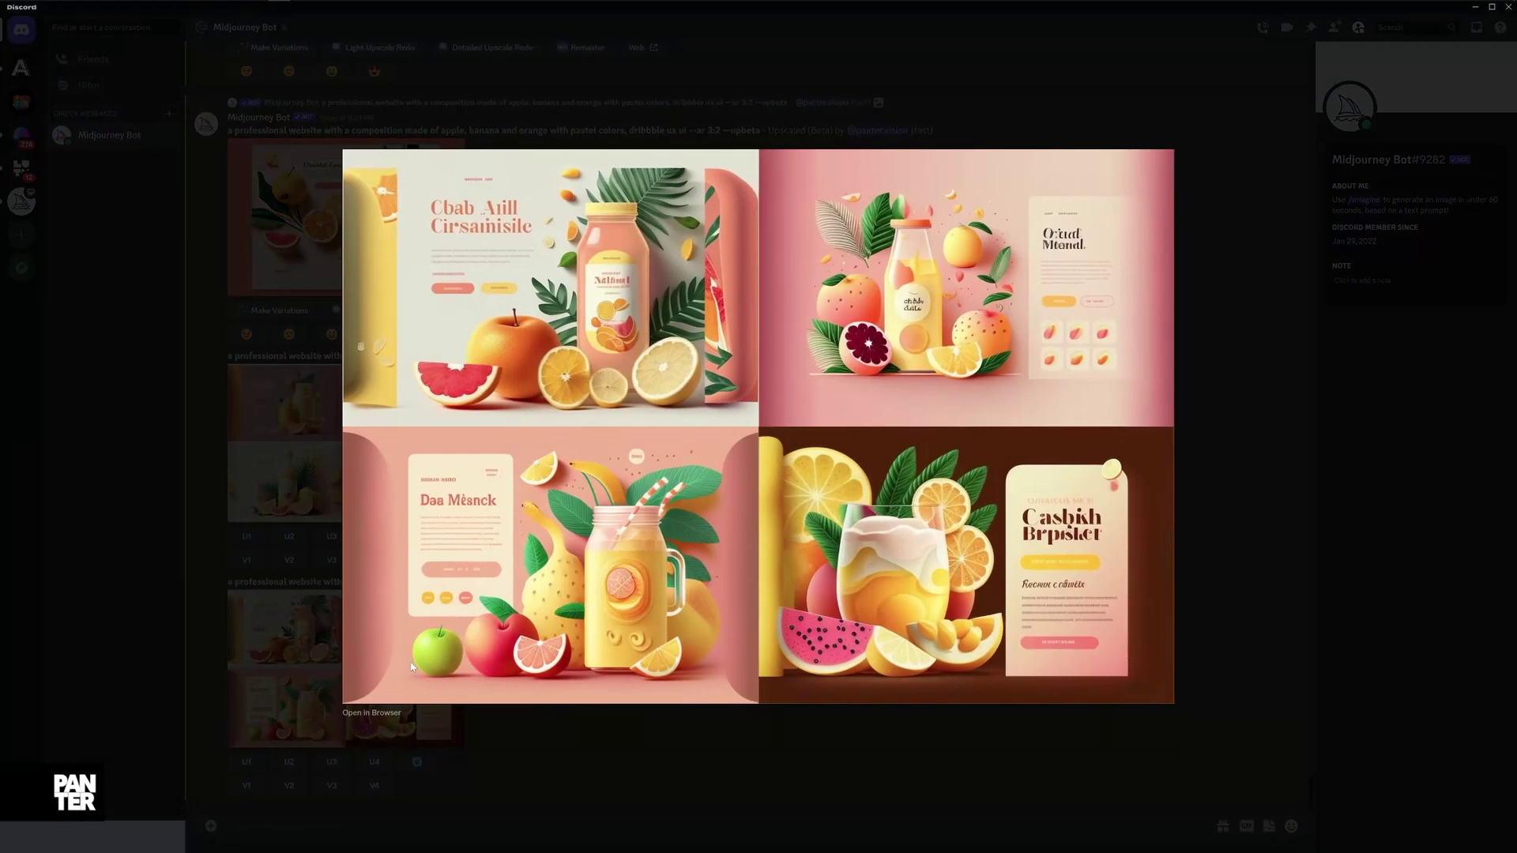